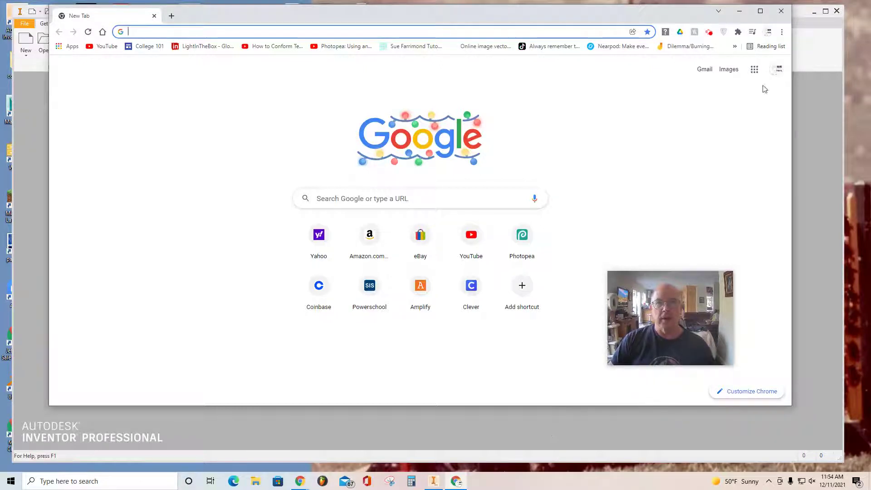
Close the Chrome browser so Inventor's empty Get Started screen shows, and nudge the window into place
{"action": "left_click", "coordinate": [781, 11]}
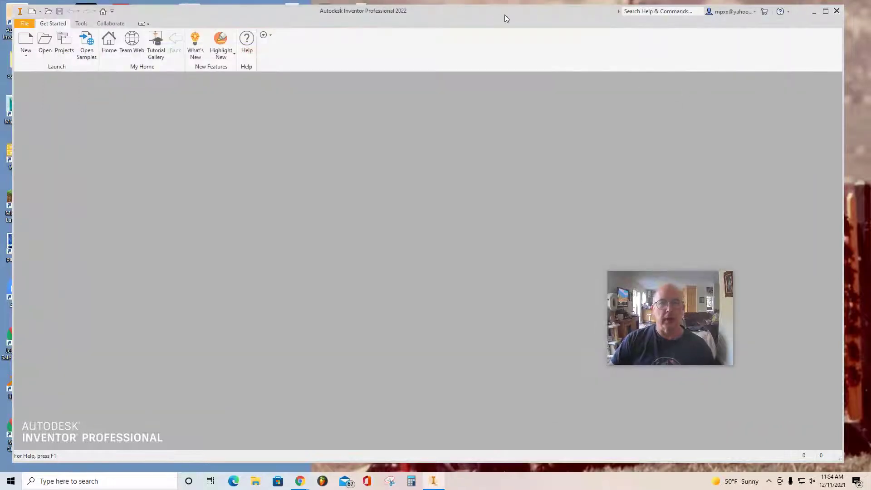
{"action": "left_click_drag", "start_coordinate": [505, 14], "coordinate": [508, 14]}
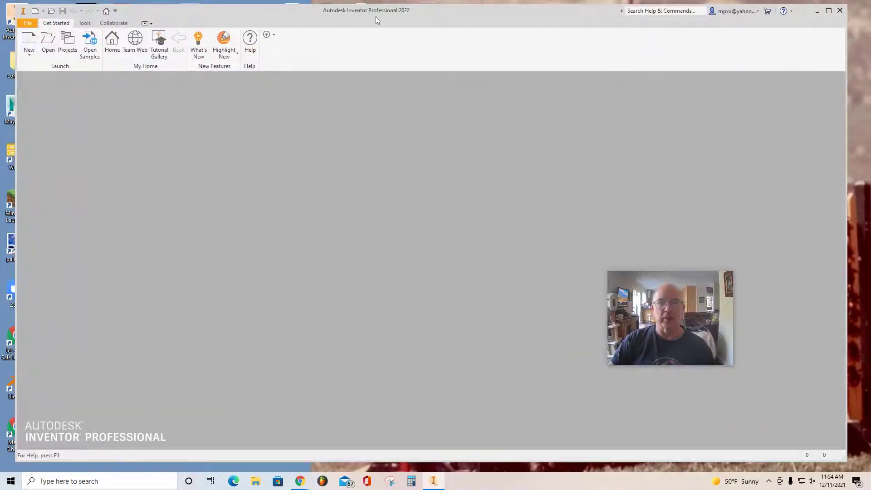
Create a new part, Part1, from the Standard.ipt template
{"action": "left_click", "coordinate": [29, 40]}
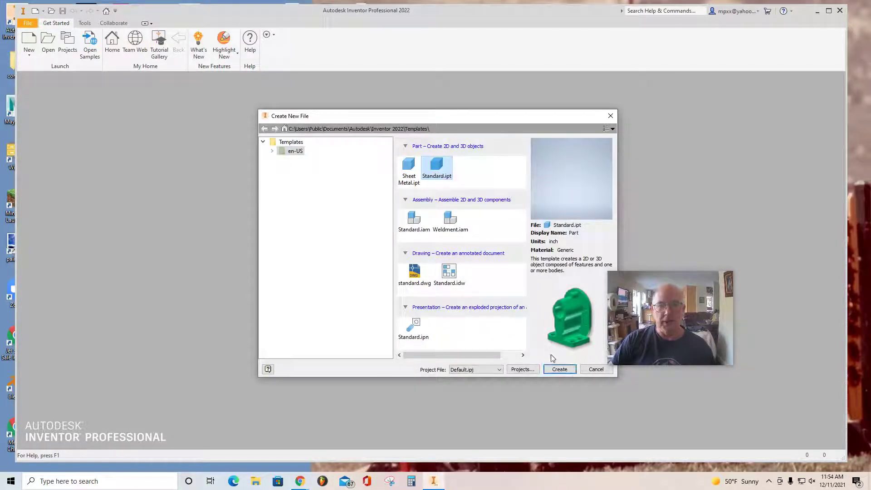
{"action": "left_click", "coordinate": [559, 369]}
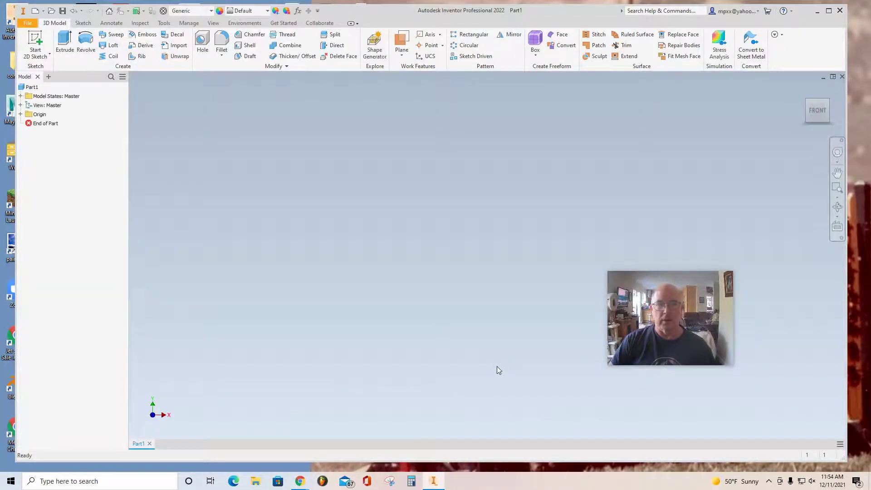
On the front origin plane, sketch a 0.750-diameter circle centred at the origin
{"action": "left_click", "coordinate": [36, 38]}
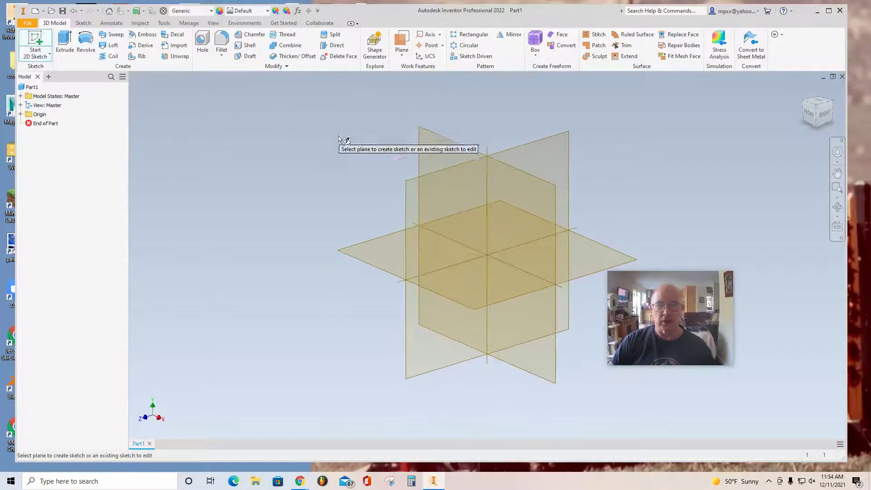
{"action": "left_click", "coordinate": [430, 149]}
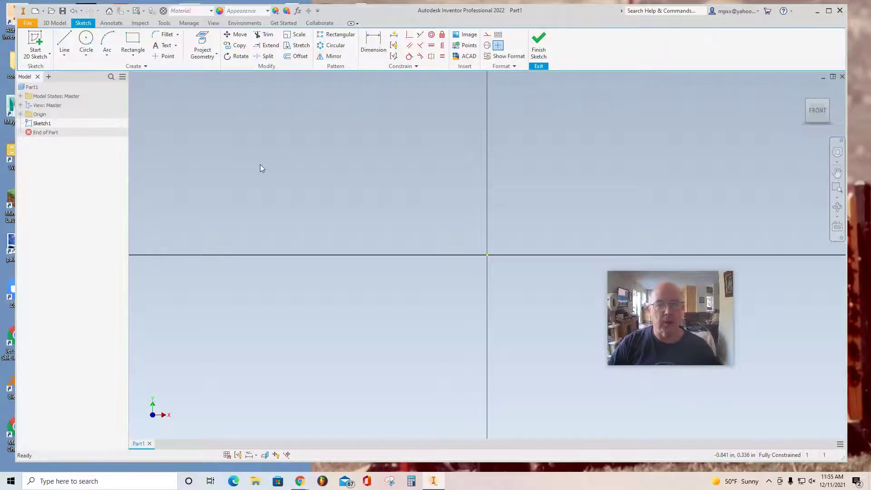
{"action": "left_click", "coordinate": [86, 40]}
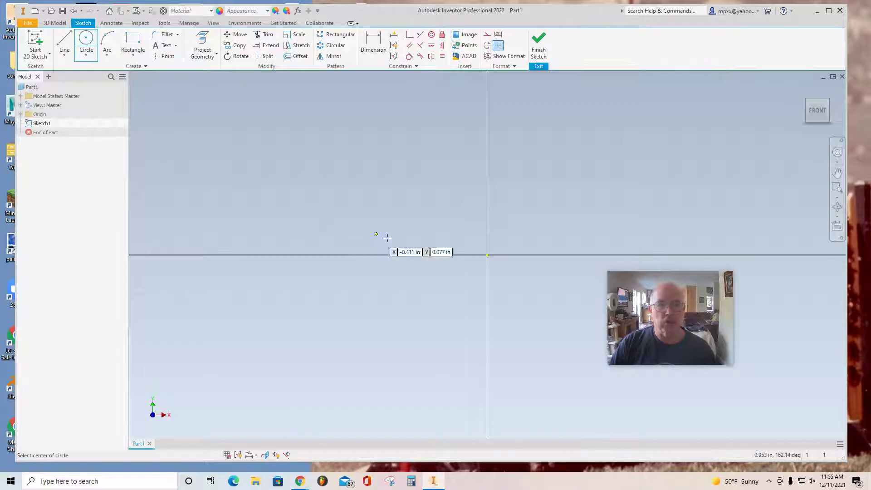
{"action": "left_click", "coordinate": [486, 255]}
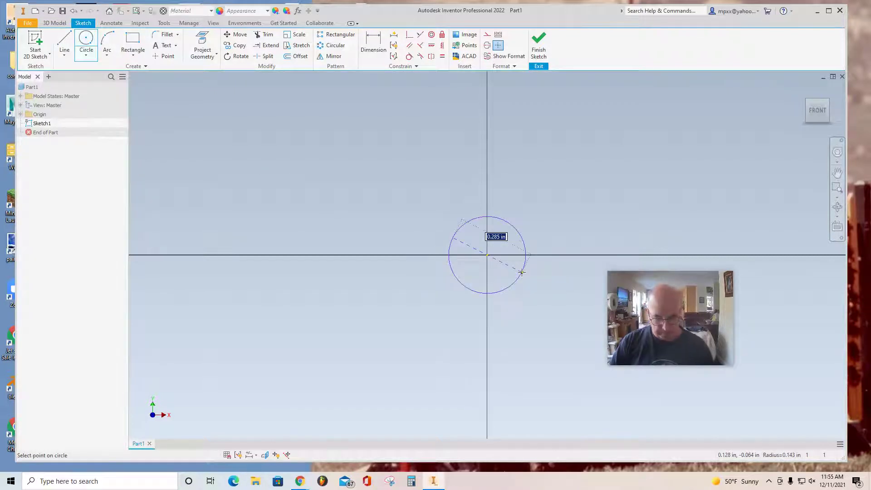
{"action": "type", "text": ".75"}
{"action": "key", "text": "Tab"}
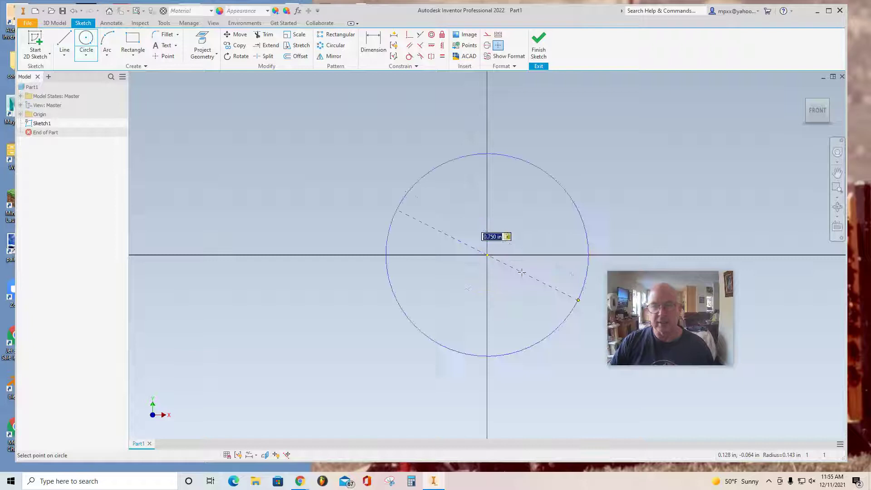
{"action": "key", "text": "Return"}
{"action": "scroll", "coordinate": [512, 259], "scroll_direction": "up", "scroll_amount": 3}
{"action": "scroll", "coordinate": [512, 259], "scroll_direction": "down", "scroll_amount": 3}
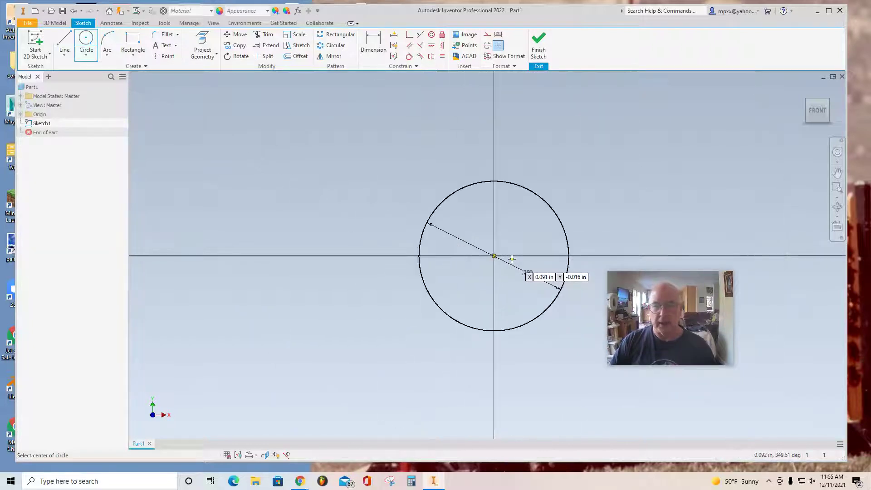
{"action": "scroll", "coordinate": [512, 259], "scroll_direction": "down", "scroll_amount": 2}
{"action": "left_click_drag", "start_coordinate": [622, 296], "coordinate": [657, 324]}
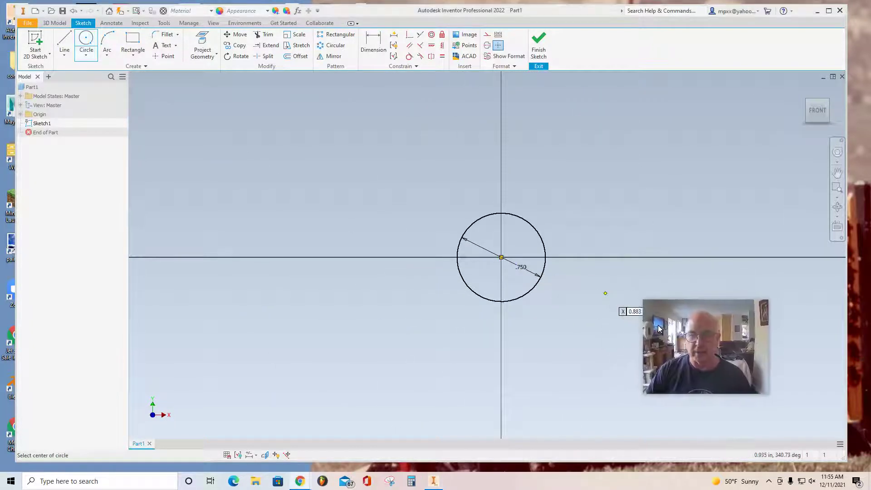
Add two circles centred on the origin, 2.000 and 1.875 in diameter
{"action": "left_click", "coordinate": [501, 258]}
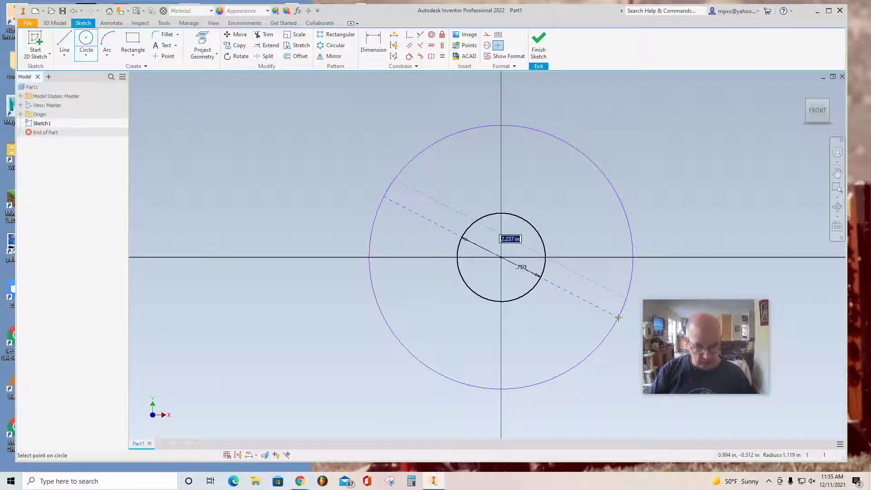
{"action": "type", "text": "2"}
{"action": "key", "text": "Return"}
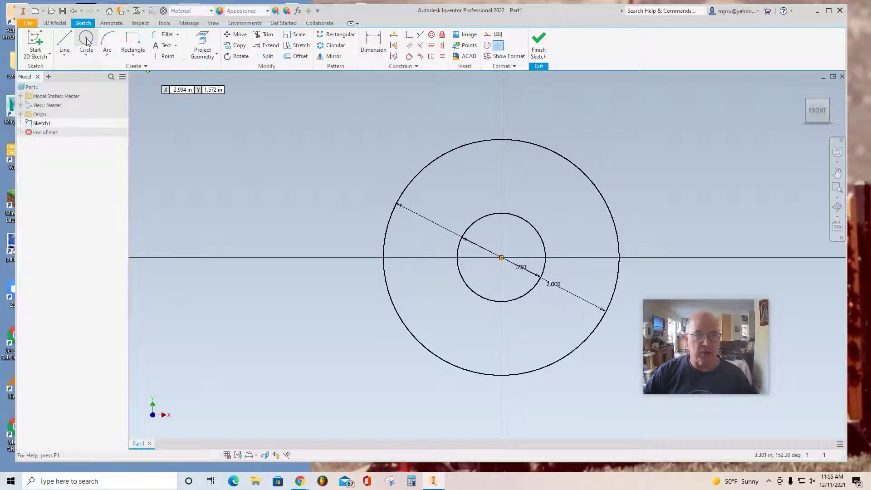
{"action": "left_click", "coordinate": [501, 257]}
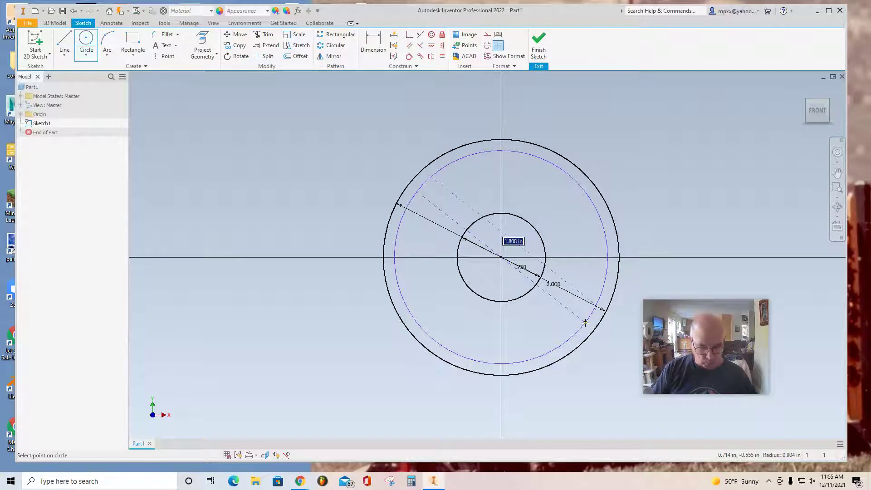
{"action": "type", "text": "1.8"}
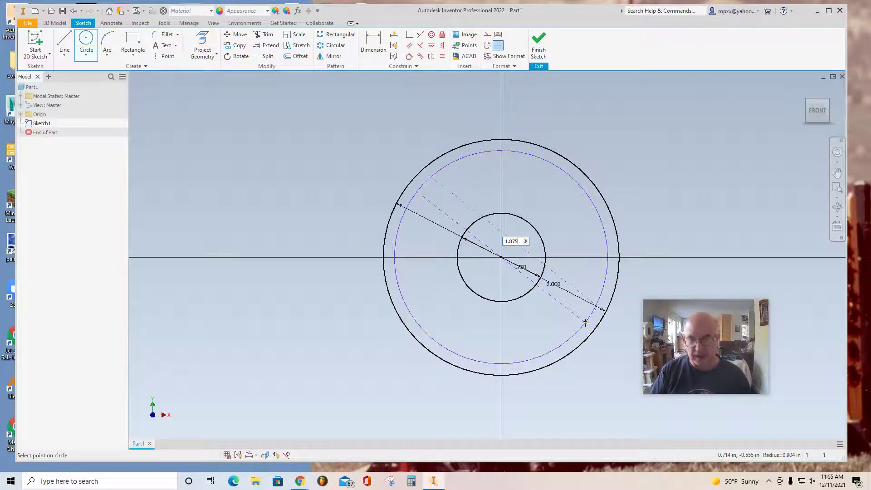
{"action": "type", "text": "75"}
{"action": "key", "text": "Return"}
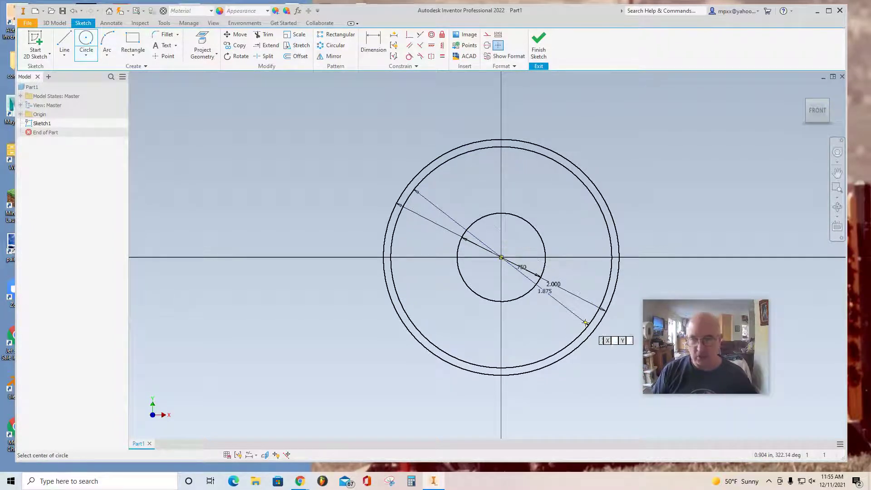
Draw a vertical line through the centre across the outer circle and finish the sketch
{"action": "left_click", "coordinate": [64, 43]}
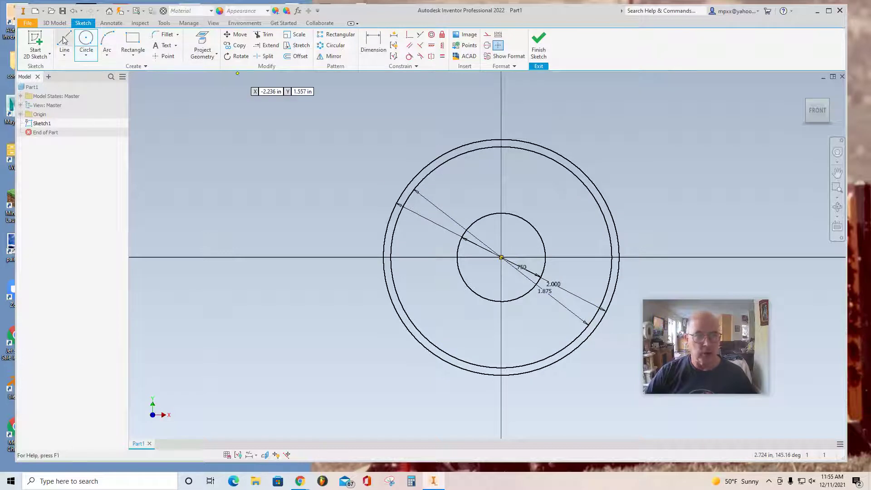
{"action": "left_click", "coordinate": [501, 139]}
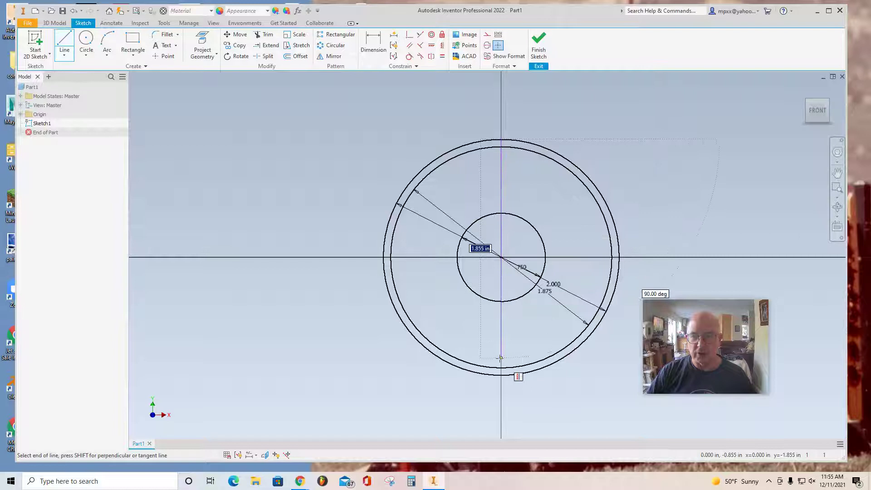
{"action": "double_click", "coordinate": [501, 375]}
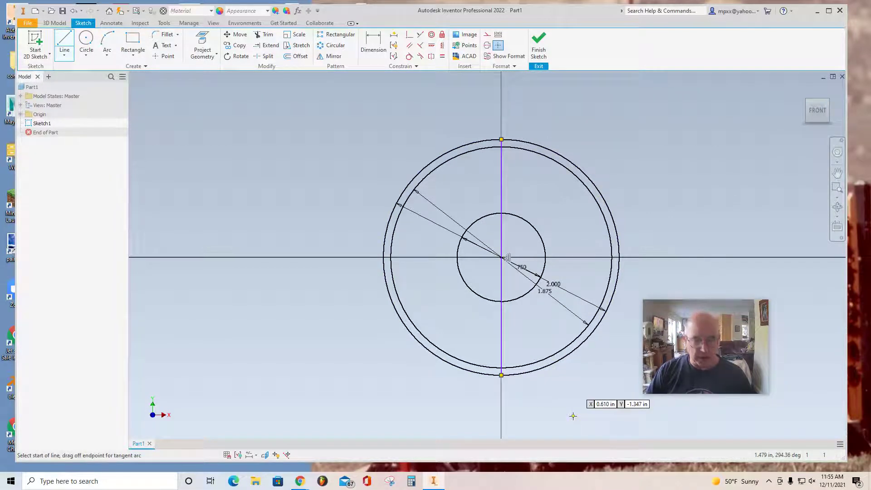
{"action": "key", "text": "Escape"}
{"action": "left_click", "coordinate": [540, 50]}
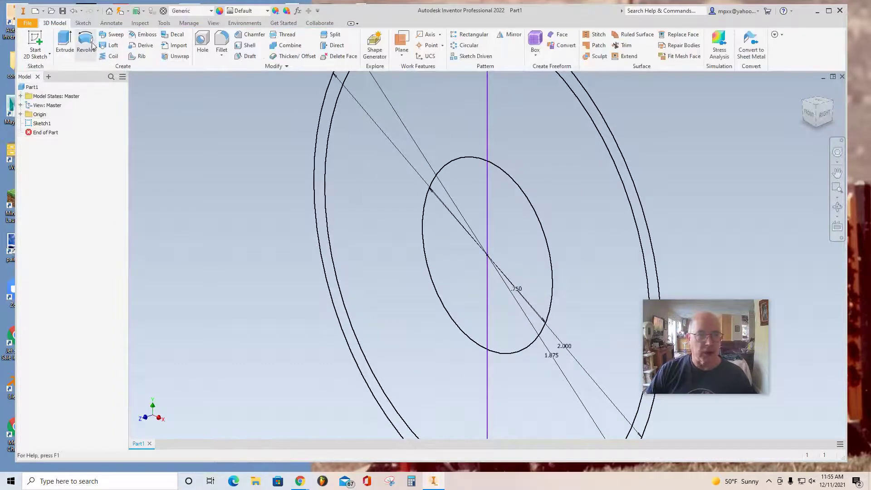
Revolve the small circle's right half 360° about the vertical line into a solid sphere
{"action": "left_click", "coordinate": [89, 45]}
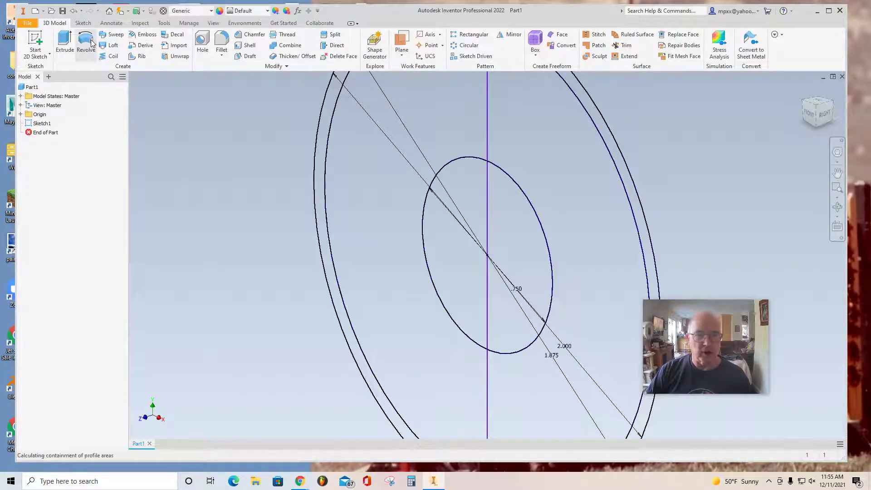
{"action": "left_click", "coordinate": [516, 232]}
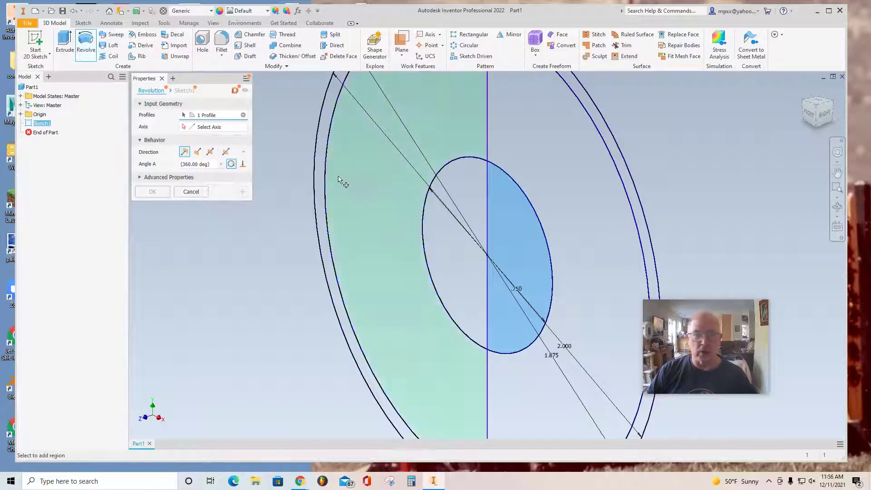
{"action": "left_click", "coordinate": [205, 128]}
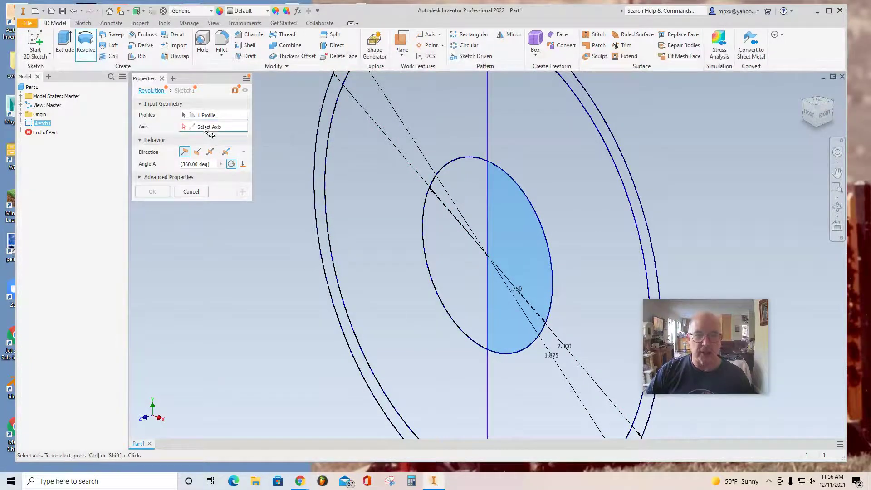
{"action": "left_click", "coordinate": [487, 159]}
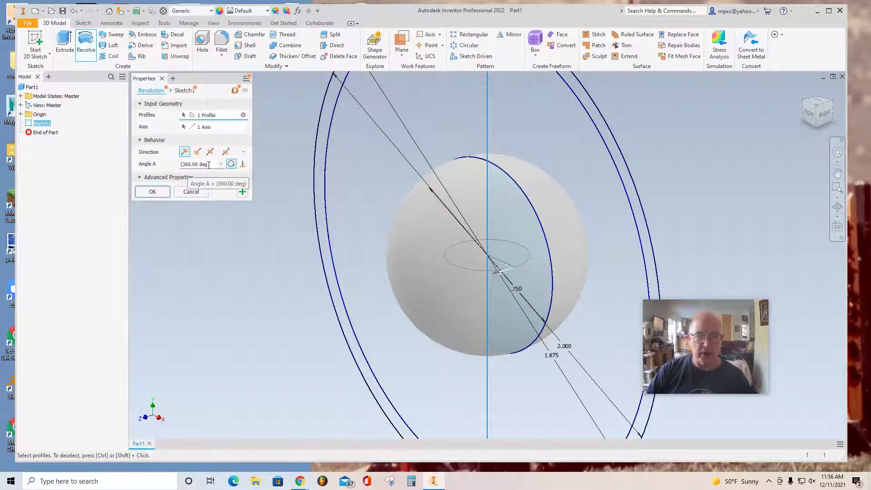
{"action": "left_click", "coordinate": [152, 192]}
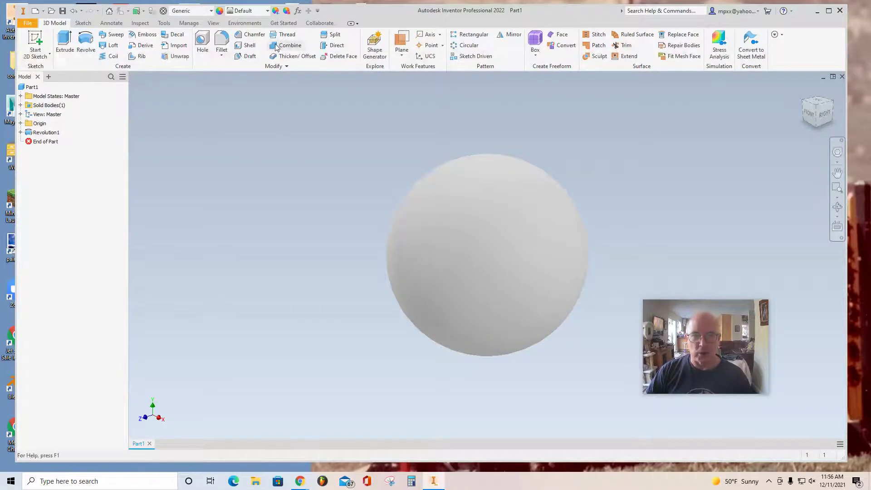
Apply the Rusted appearance to the sphere from the Quick Access appearance list
{"action": "left_click", "coordinate": [267, 12]}
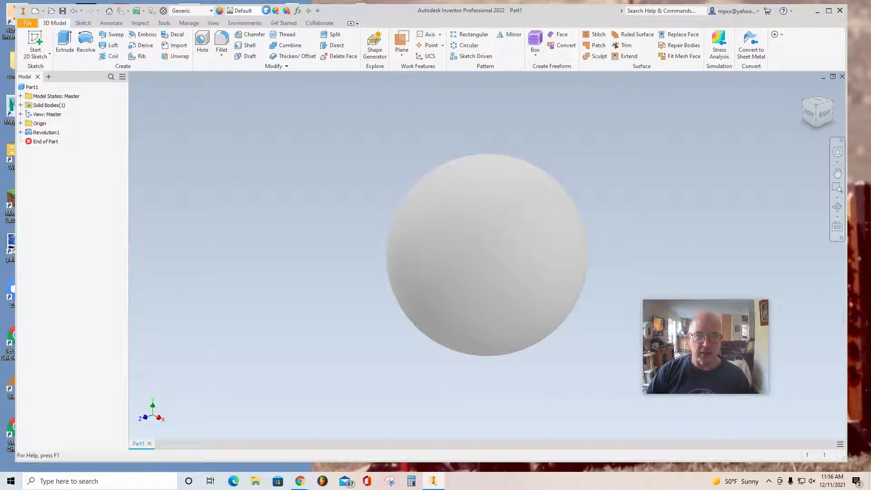
{"action": "scroll", "coordinate": [286, 230], "scroll_direction": "down", "scroll_amount": 6}
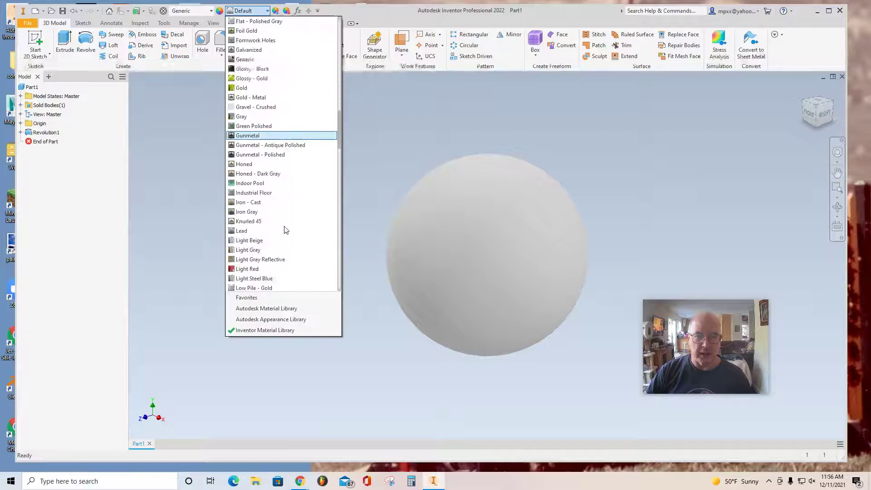
{"action": "scroll", "coordinate": [286, 230], "scroll_direction": "down", "scroll_amount": 10}
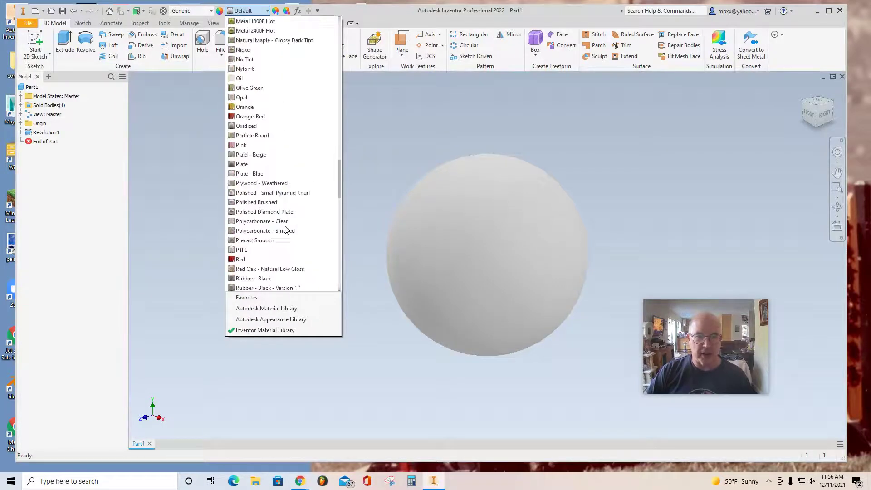
{"action": "left_click", "coordinate": [242, 260]}
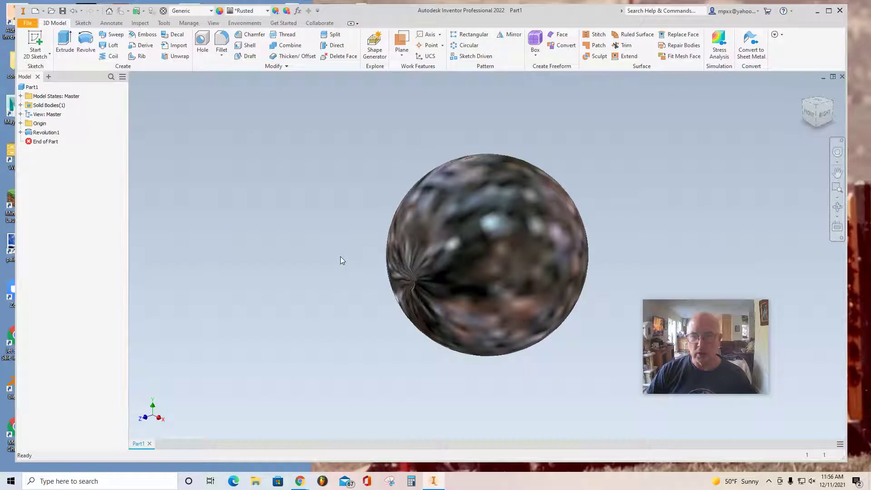
{"action": "scroll", "coordinate": [341, 259], "scroll_direction": "down", "scroll_amount": 5}
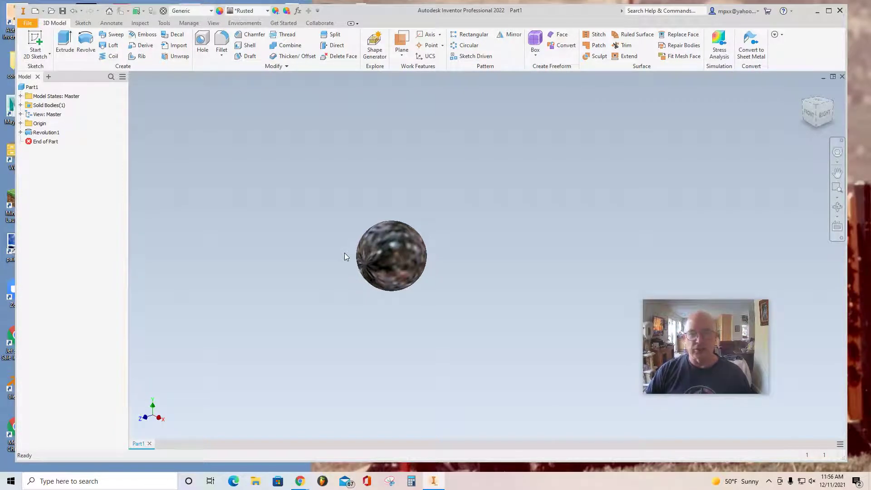
Create Work Plane1 on the XY Plane at 0.000 offset, then return to the front view
{"action": "left_click", "coordinate": [401, 44]}
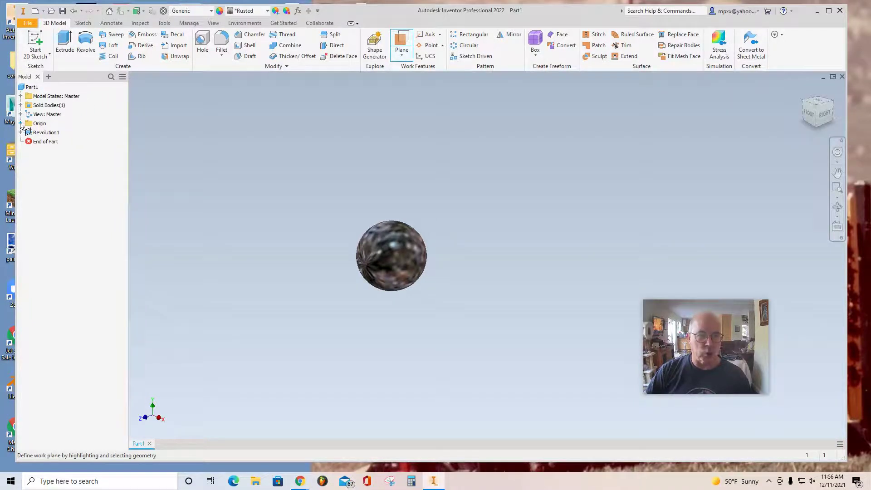
{"action": "left_click", "coordinate": [21, 123]}
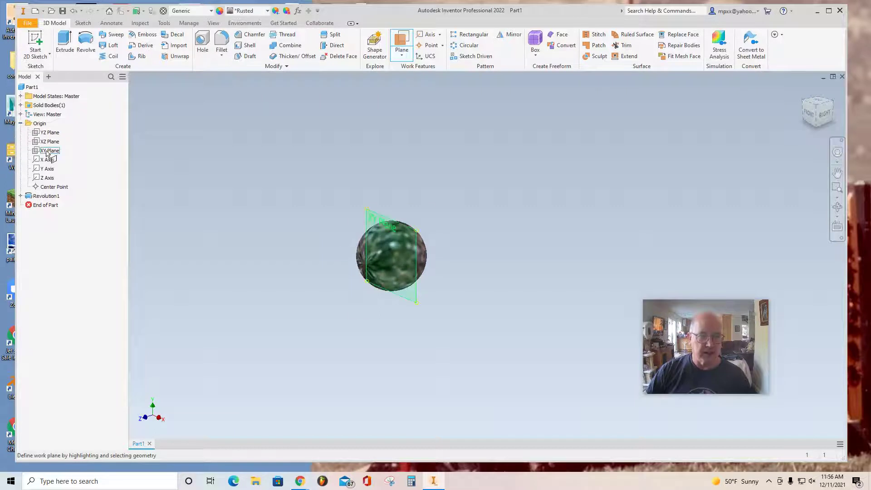
{"action": "key", "text": "Escape"}
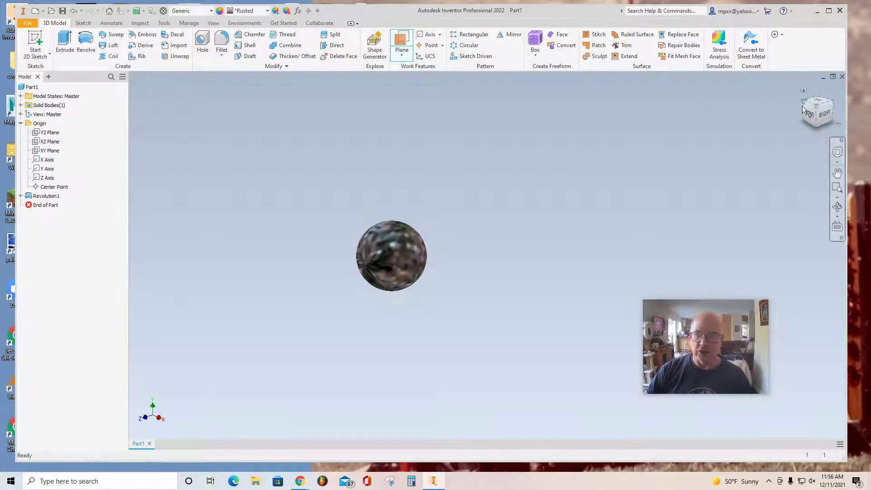
{"action": "left_click", "coordinate": [807, 117]}
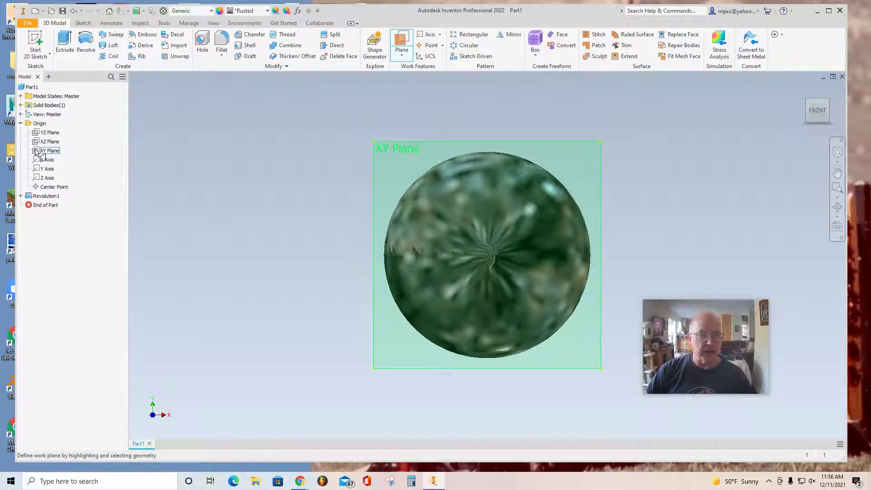
{"action": "left_click", "coordinate": [36, 151]}
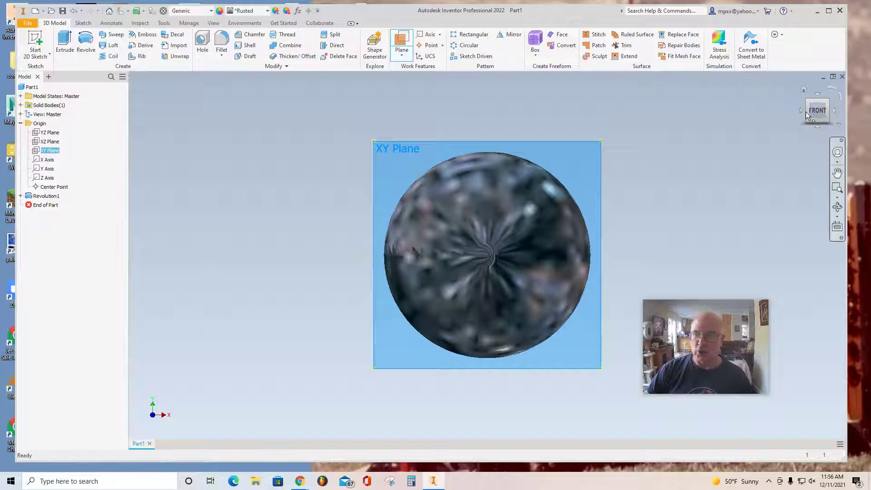
{"action": "left_click", "coordinate": [800, 111]}
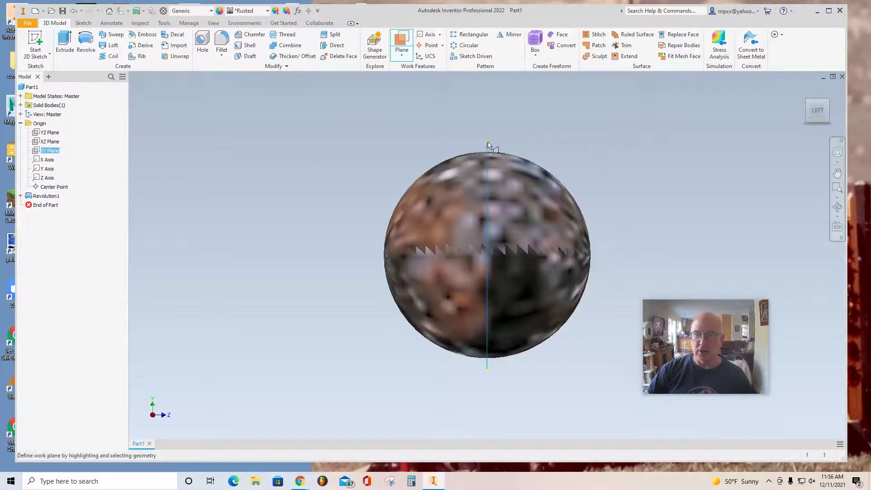
{"action": "left_click", "coordinate": [495, 144]}
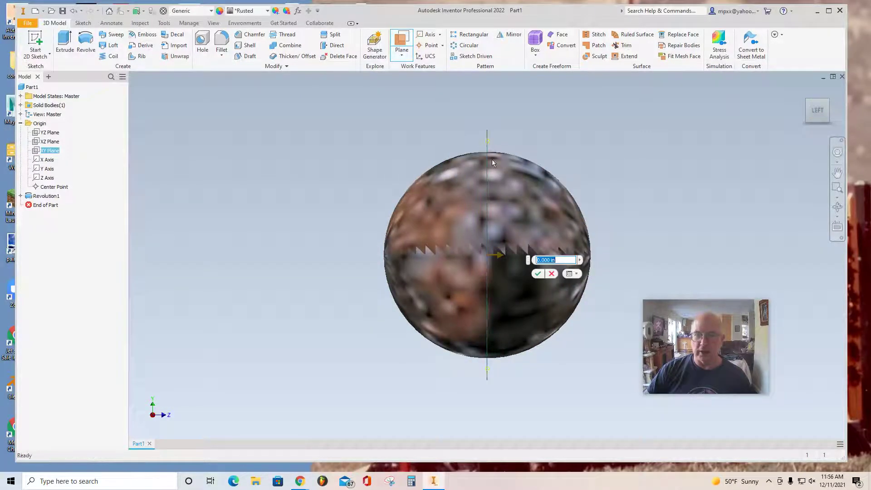
{"action": "left_click", "coordinate": [538, 274]}
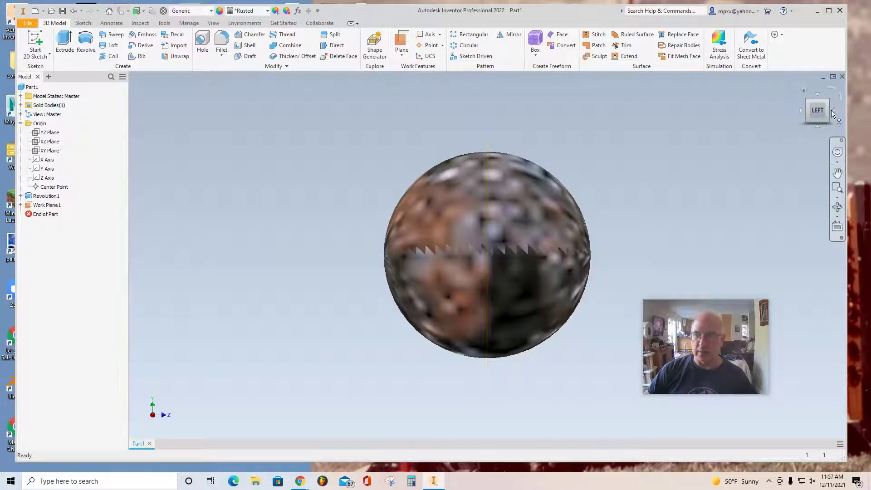
{"action": "left_click", "coordinate": [833, 111]}
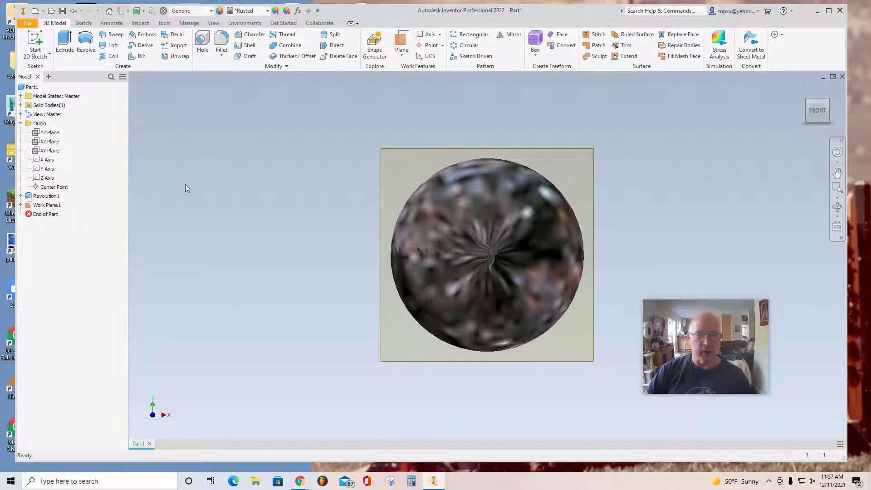
Copy Sketch1's circles and dimensions from under Revolution1
{"action": "left_click", "coordinate": [20, 196]}
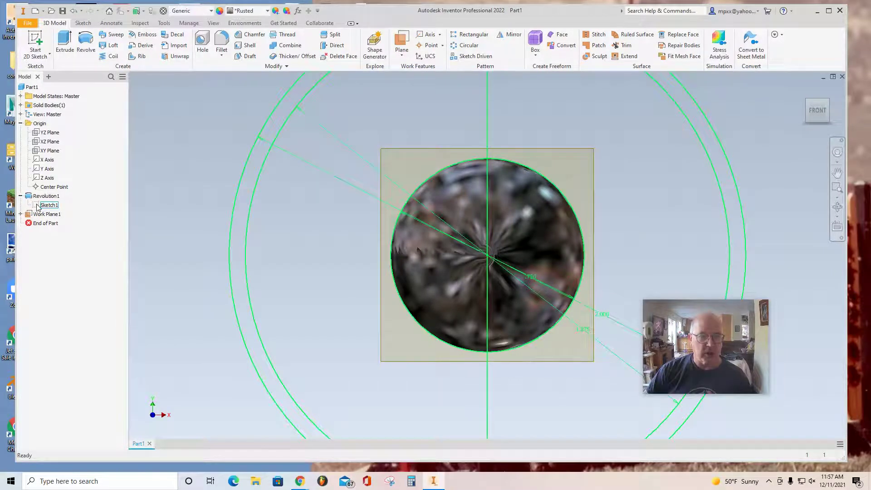
{"action": "right_click", "coordinate": [38, 208]}
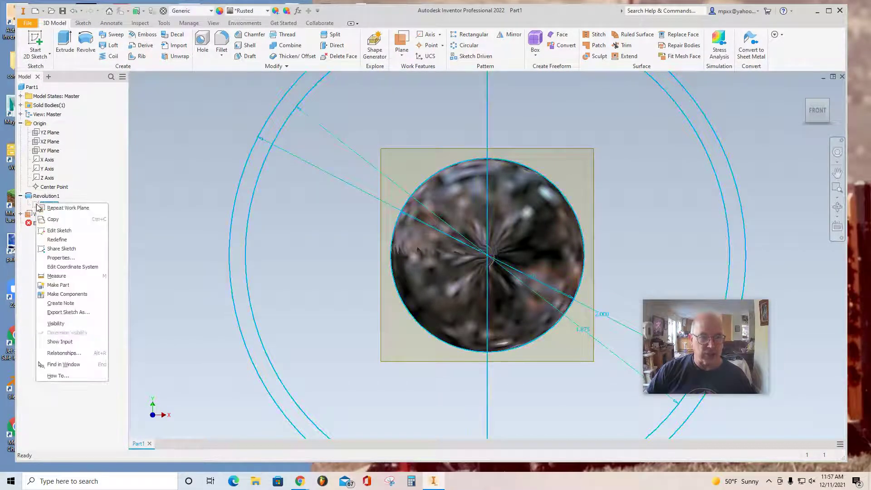
{"action": "left_click", "coordinate": [53, 220]}
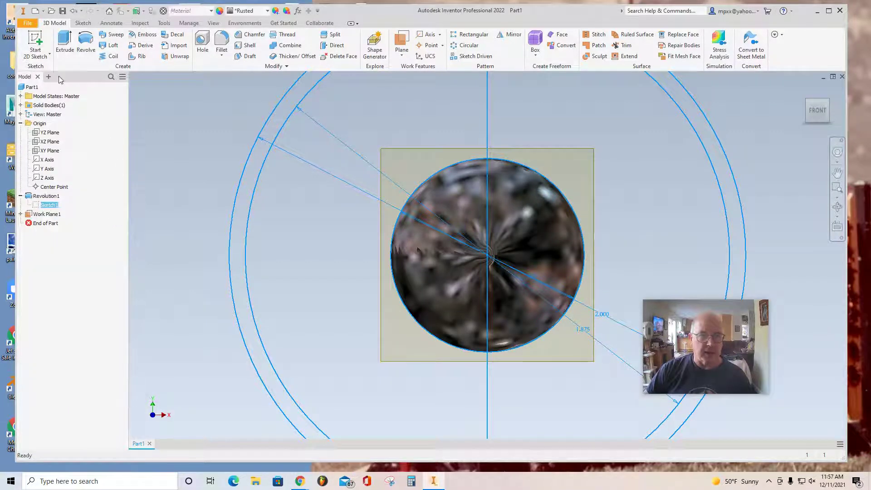
{"action": "left_click", "coordinate": [35, 40]}
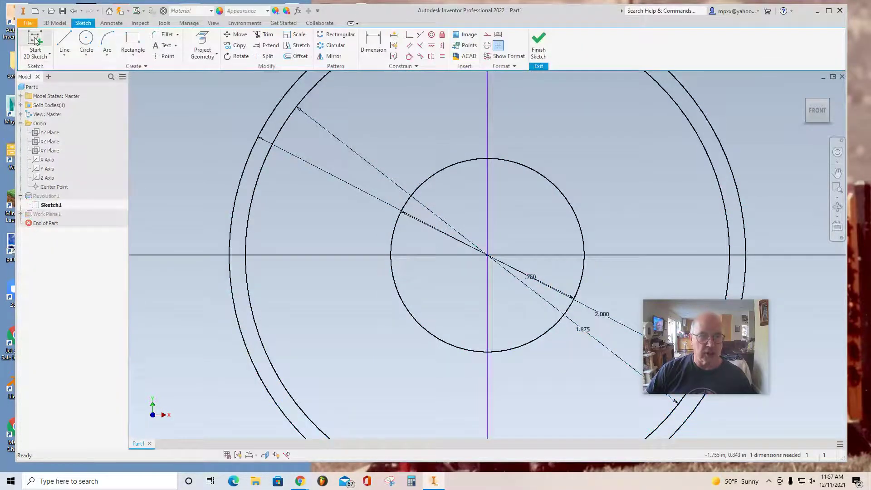
{"action": "left_click", "coordinate": [539, 50]}
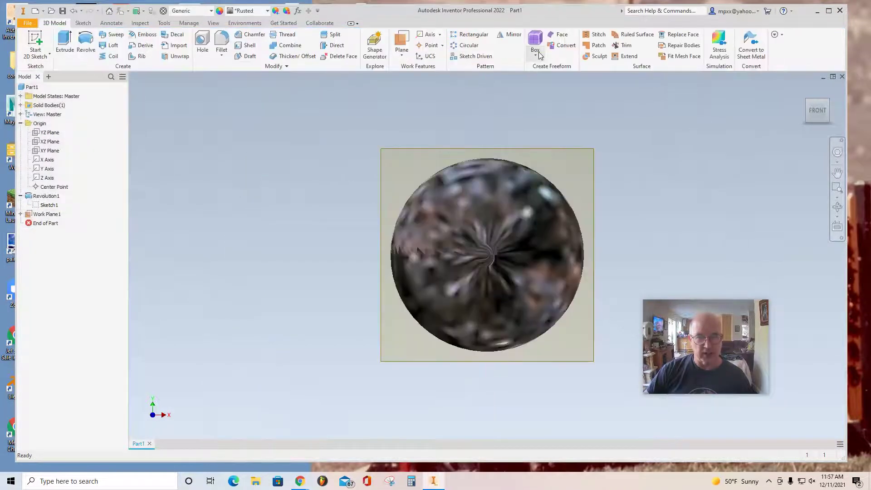
Paste the copied circles into a new sketch on Work Plane1 and finish it
{"action": "left_click", "coordinate": [35, 40]}
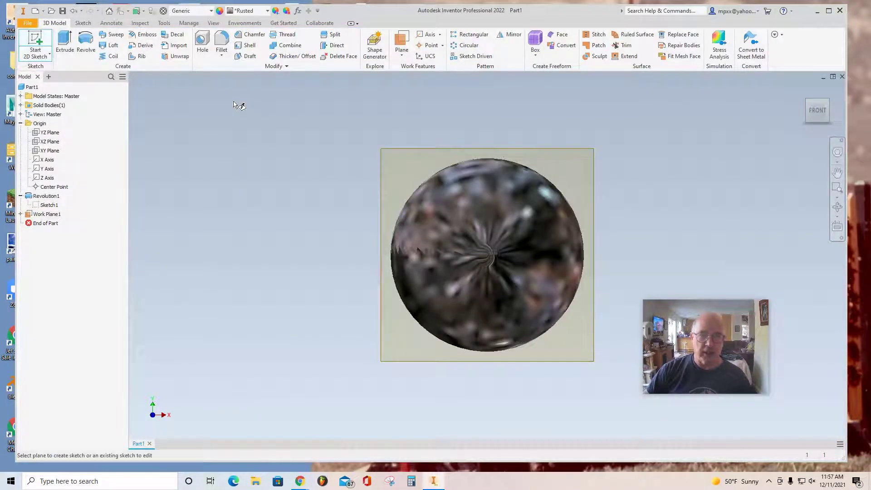
{"action": "left_click", "coordinate": [413, 149]}
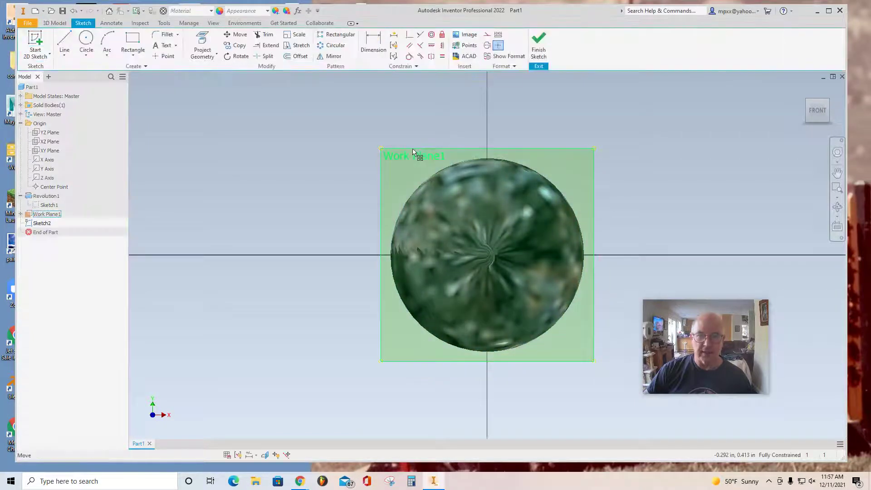
{"action": "right_click", "coordinate": [404, 156]}
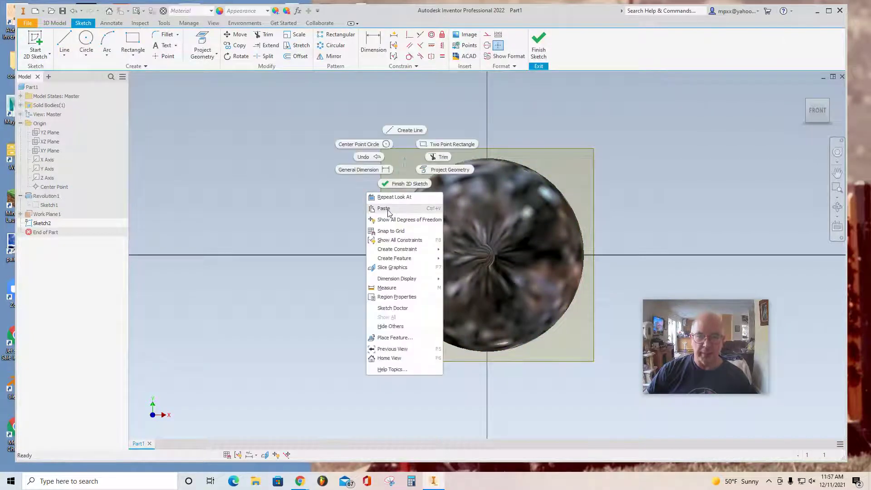
{"action": "left_click", "coordinate": [386, 209]}
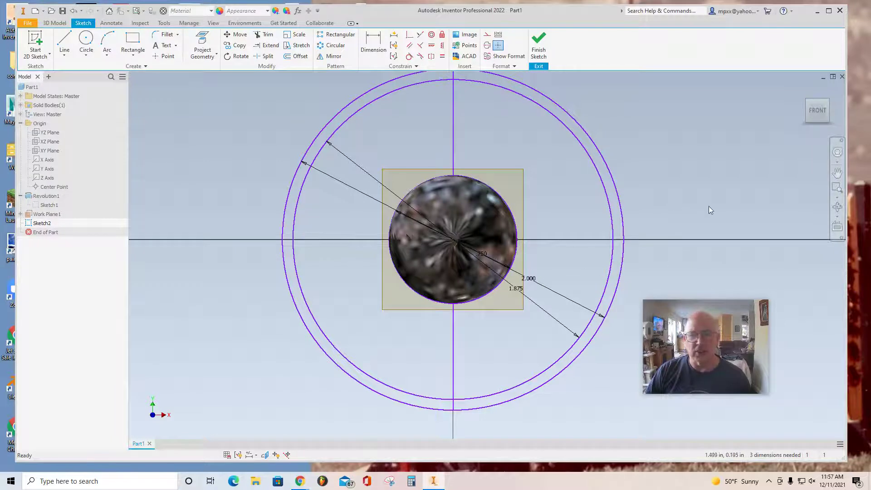
{"action": "left_click", "coordinate": [538, 47]}
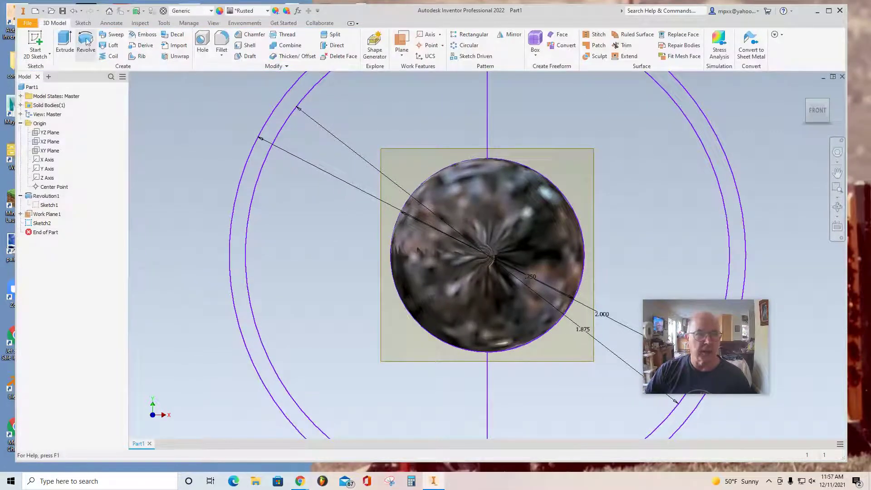
Revolve Sketch2's right-hand ring region 240° about the vertical line
{"action": "left_click", "coordinate": [89, 41]}
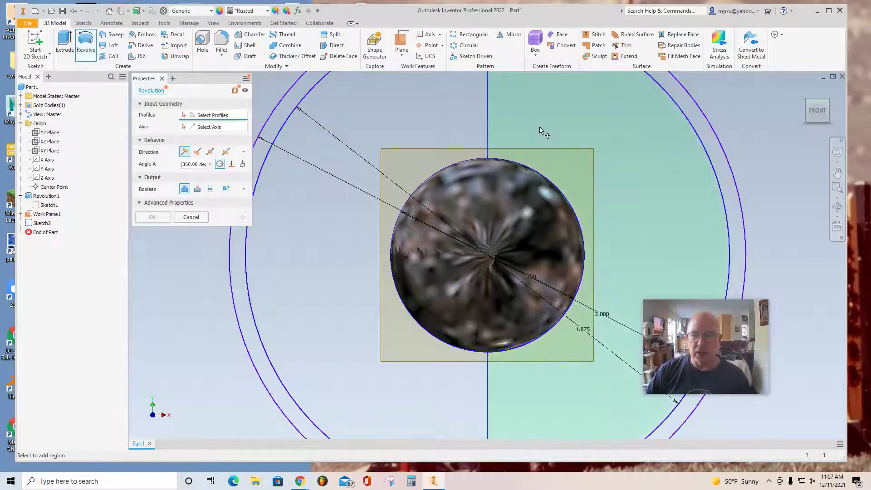
{"action": "scroll", "coordinate": [542, 131], "scroll_direction": "up", "scroll_amount": 3}
{"action": "scroll", "coordinate": [580, 159], "scroll_direction": "down", "scroll_amount": 6}
{"action": "left_click", "coordinate": [579, 157]}
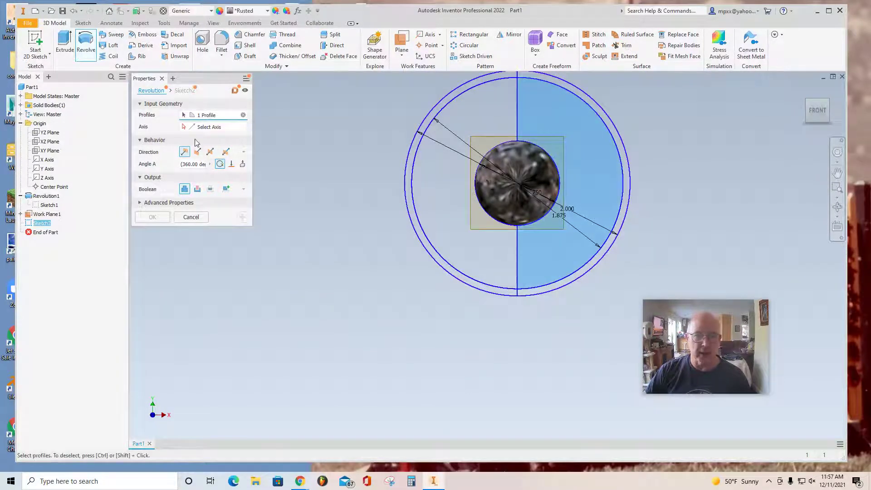
{"action": "left_click", "coordinate": [208, 131]}
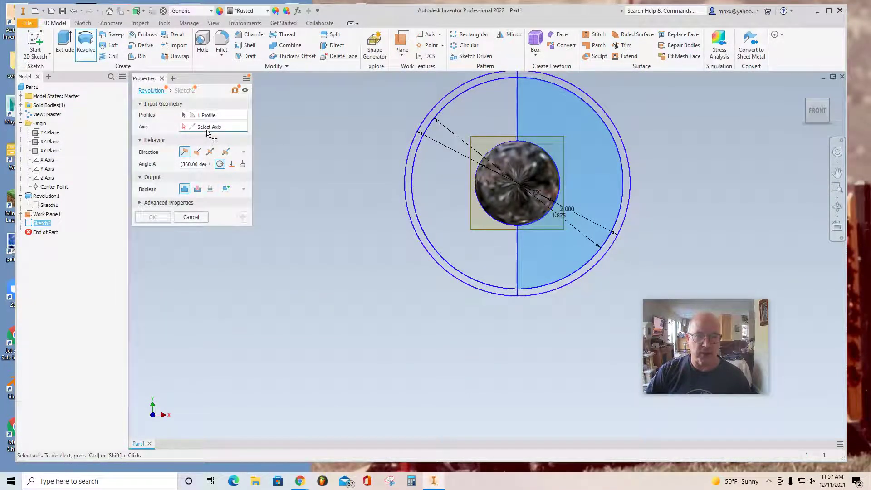
{"action": "left_click", "coordinate": [519, 123]}
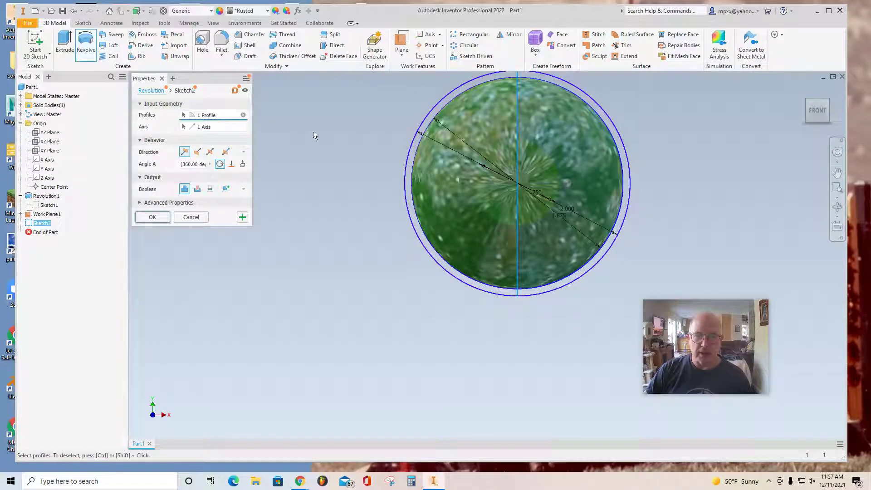
{"action": "left_click", "coordinate": [196, 163]}
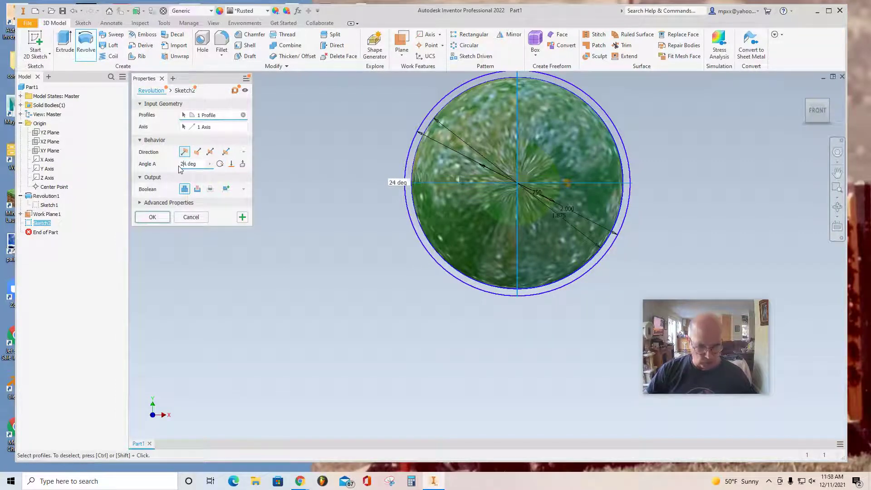
{"action": "type", "text": "240"}
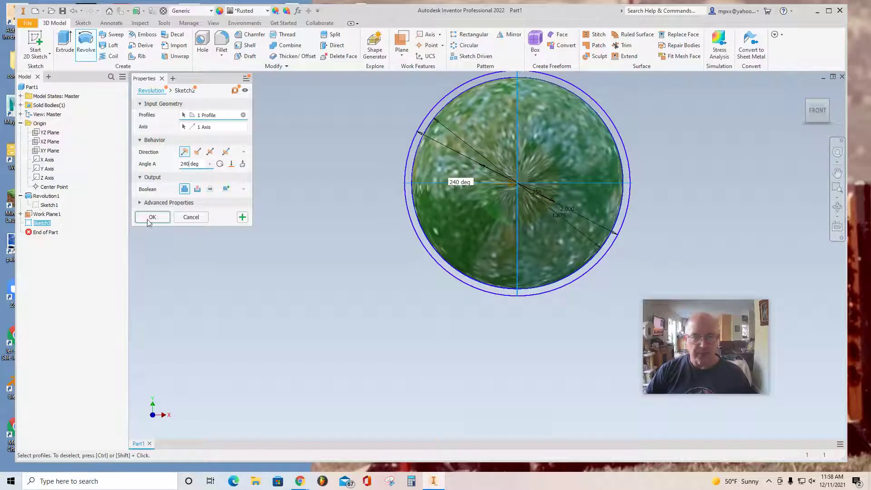
{"action": "left_click", "coordinate": [152, 218]}
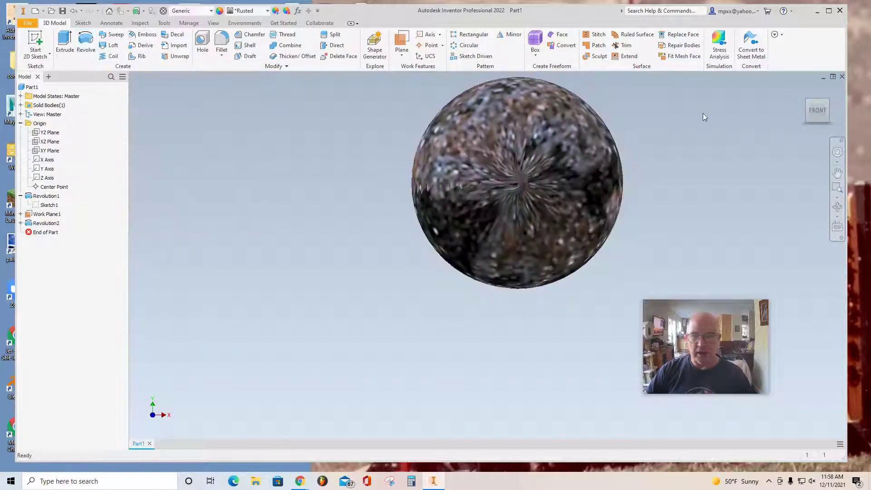
View the model from above and select the sphere's outer face plus both wedge faces
{"action": "left_click", "coordinate": [802, 103]}
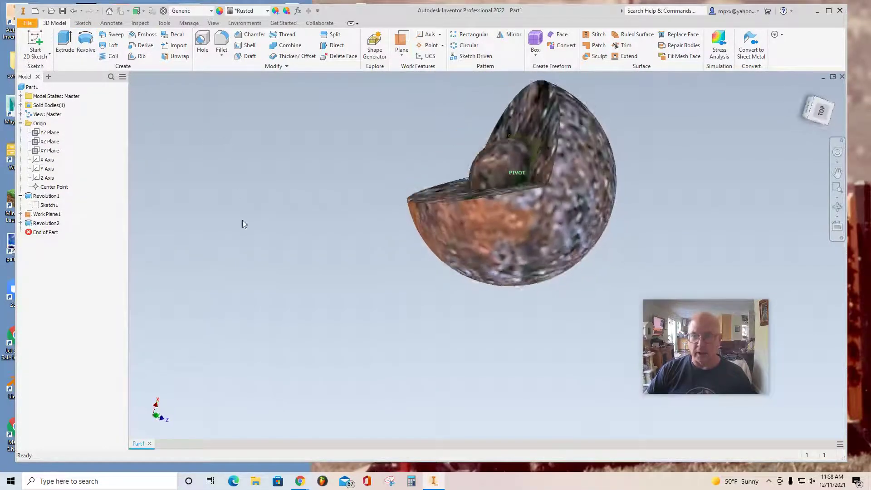
{"action": "mouse_move", "coordinate": [818, 111]}
{"action": "left_mouse_down"}
{"action": "mouse_move", "coordinate": [833, 130]}
{"action": "mouse_move", "coordinate": [824, 118]}
{"action": "left_mouse_up"}
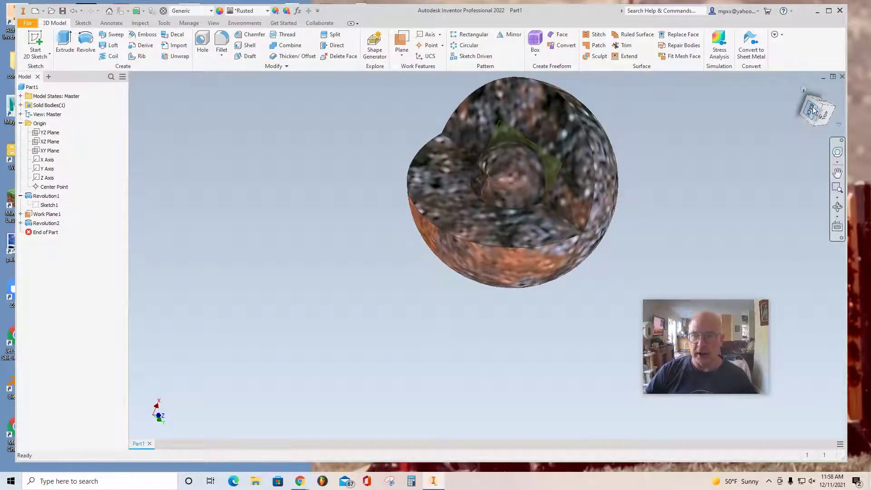
{"action": "left_click", "coordinate": [814, 110]}
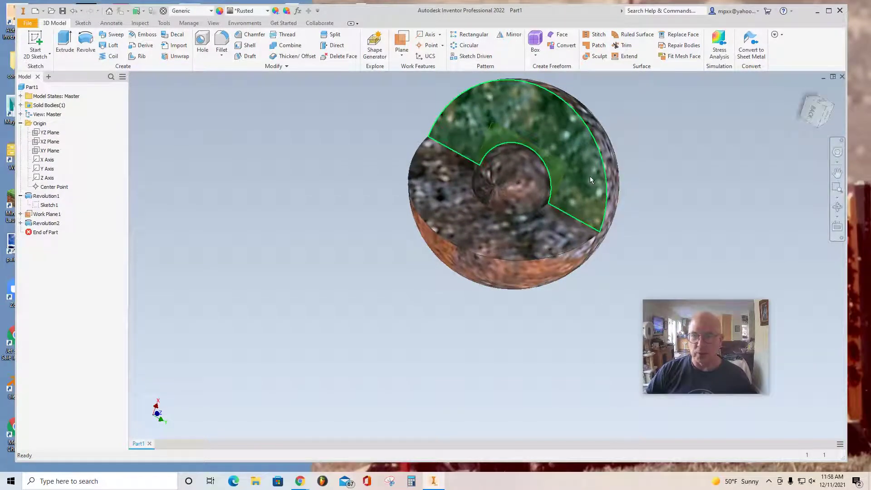
{"action": "left_click", "coordinate": [613, 185]}
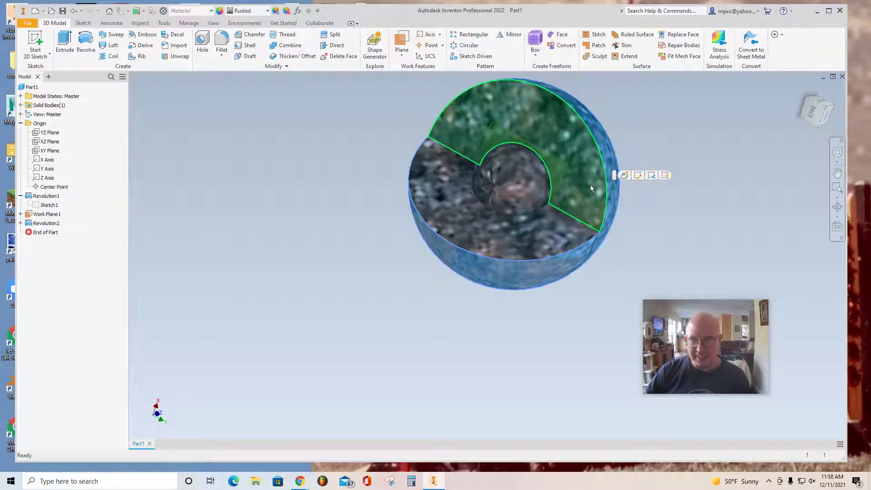
{"action": "left_click", "coordinate": [589, 184], "text": "ctrl"}
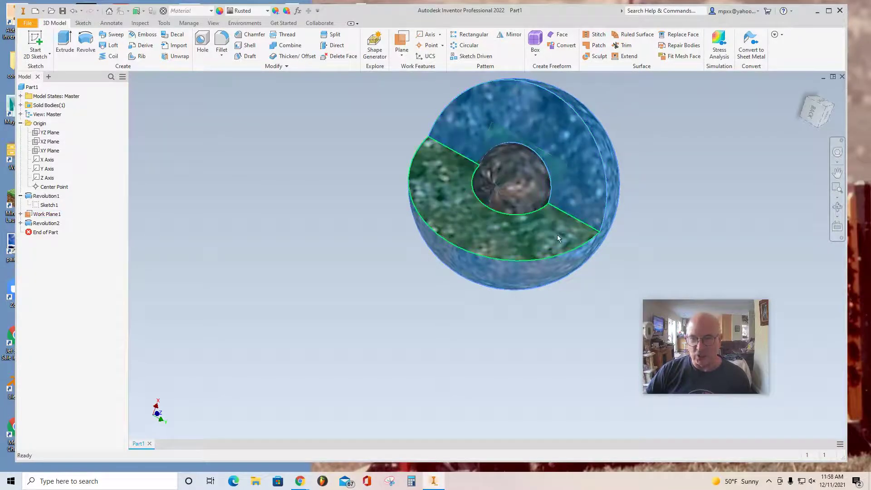
{"action": "left_click", "coordinate": [557, 235], "text": "ctrl"}
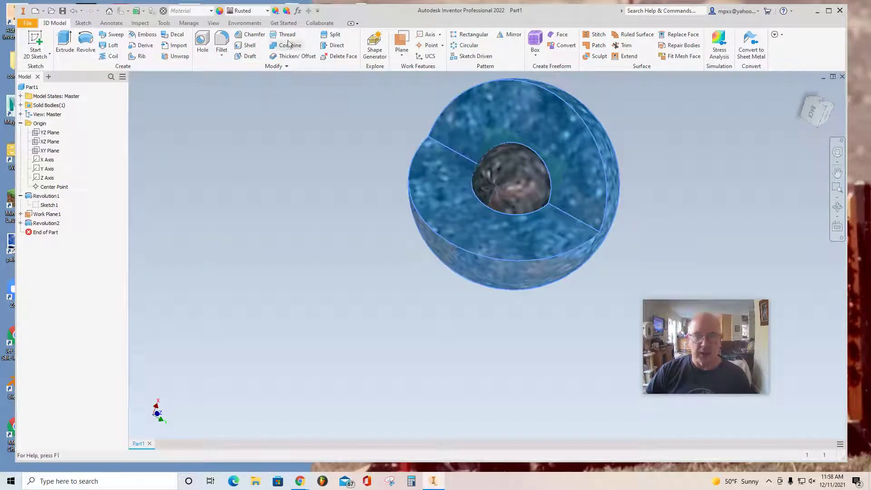
Apply the Tropical Blue appearance to the selected faces
{"action": "left_click", "coordinate": [268, 11]}
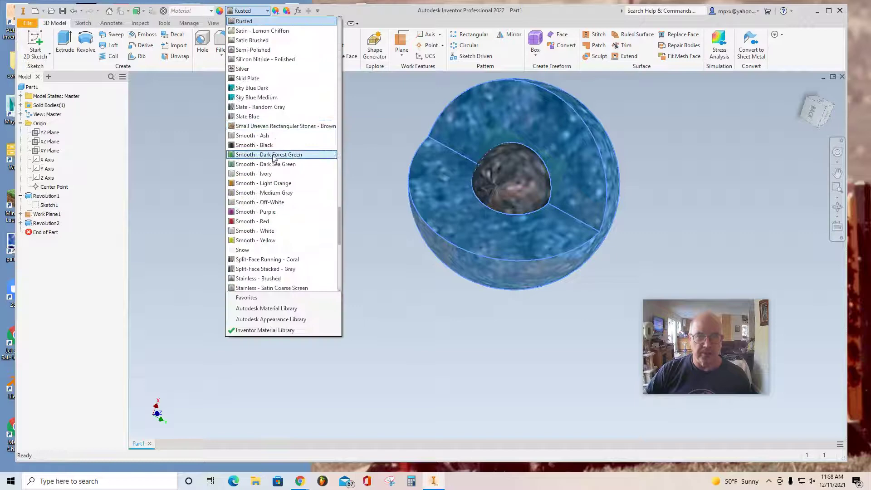
{"action": "scroll", "coordinate": [280, 177], "scroll_direction": "down", "scroll_amount": 5}
{"action": "scroll", "coordinate": [280, 177], "scroll_direction": "up", "scroll_amount": 1}
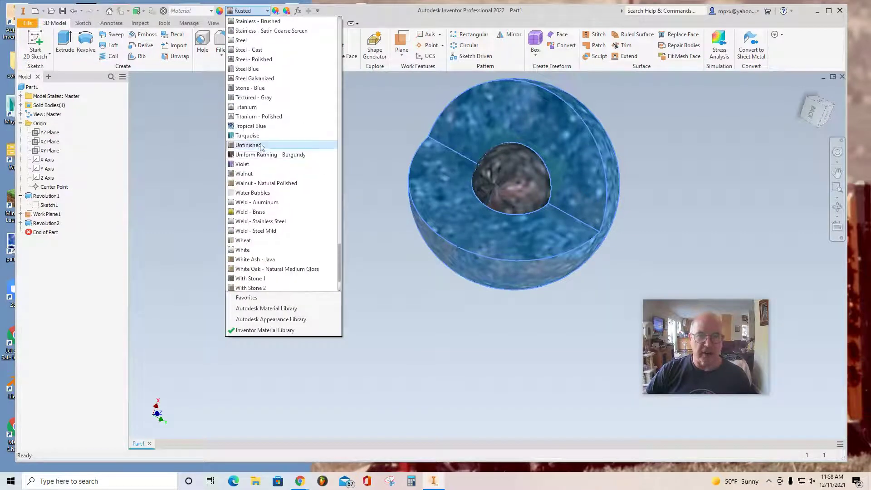
{"action": "left_click", "coordinate": [245, 127]}
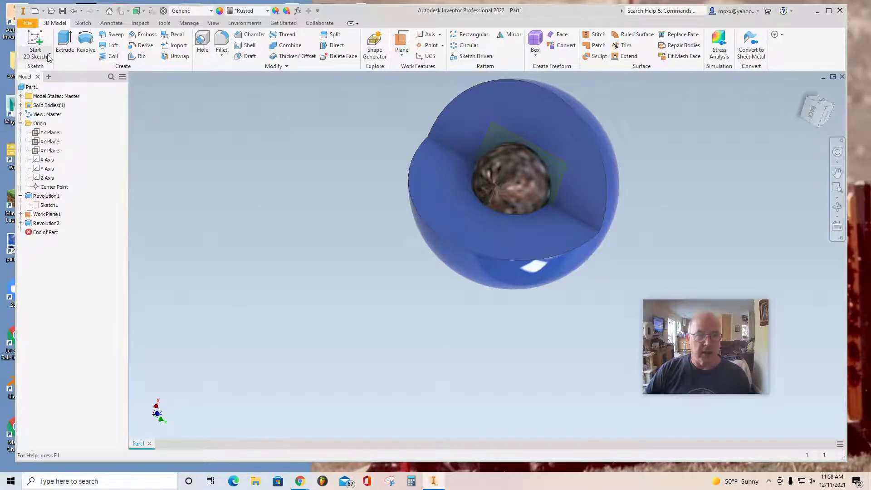
Create and finish Sketch3 on Work Plane1 with the sphere's projected cut edges
{"action": "left_click", "coordinate": [36, 41]}
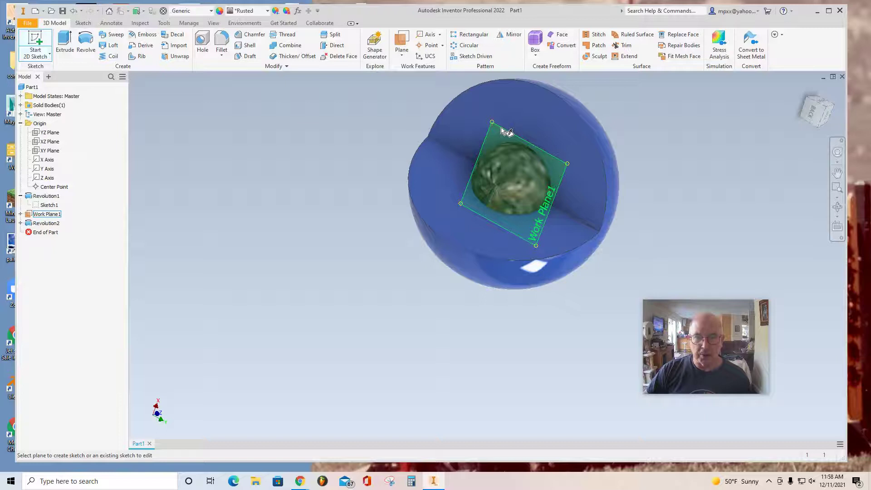
{"action": "left_click", "coordinate": [510, 134]}
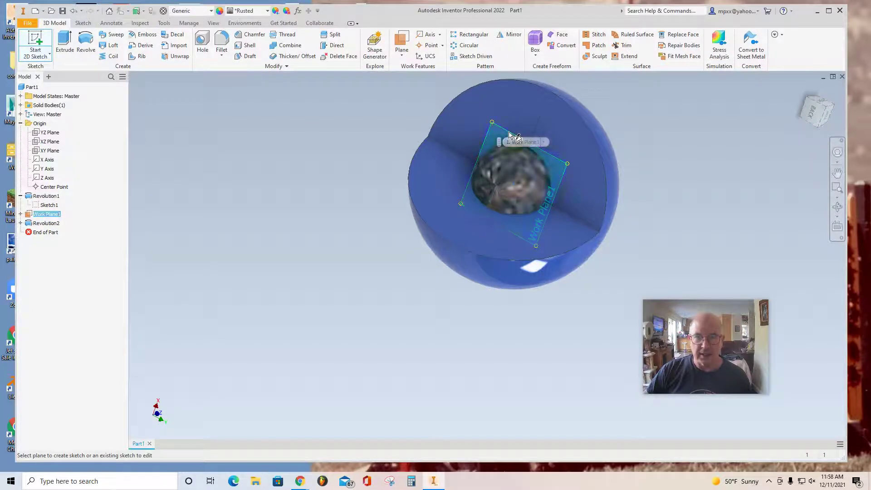
{"action": "right_click", "coordinate": [494, 167]}
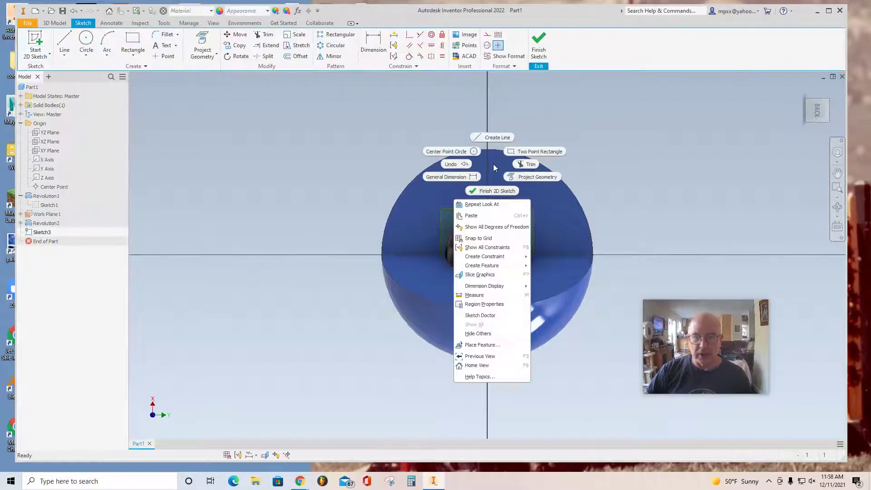
{"action": "left_click", "coordinate": [471, 218]}
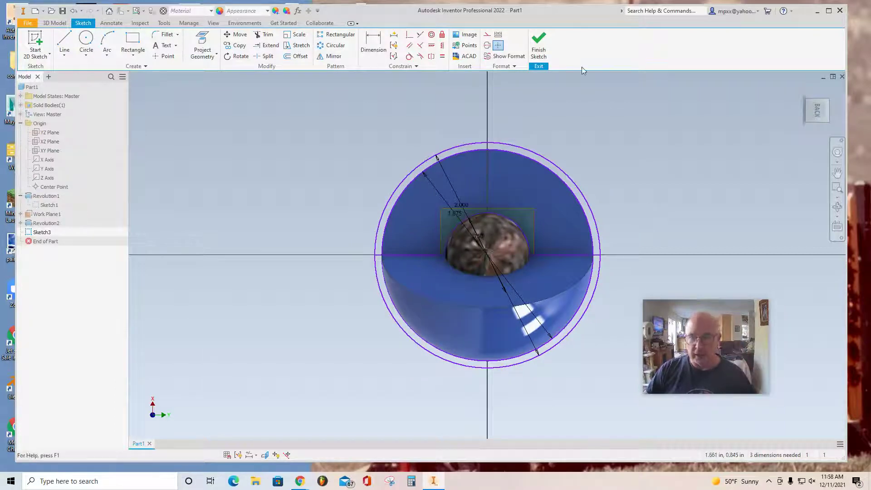
{"action": "left_click", "coordinate": [538, 42]}
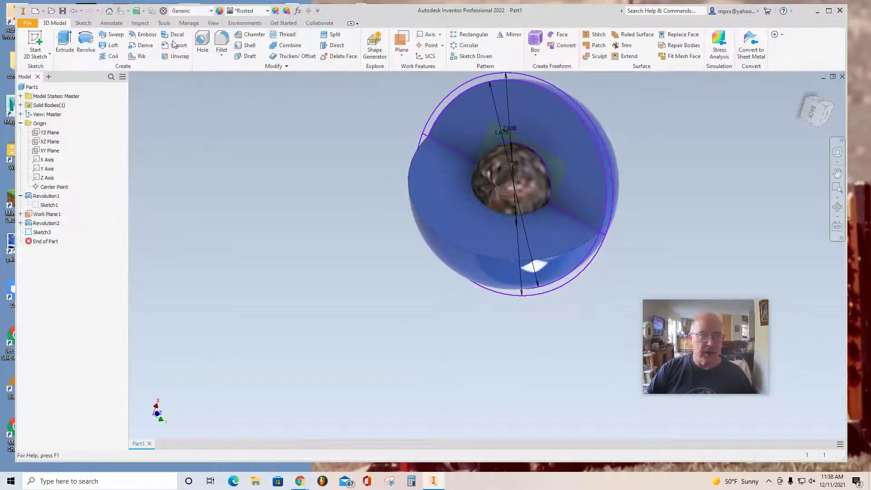
Revolve the Sketch3 ring profile 200° about the cut line as Revolution3
{"action": "left_click", "coordinate": [85, 44]}
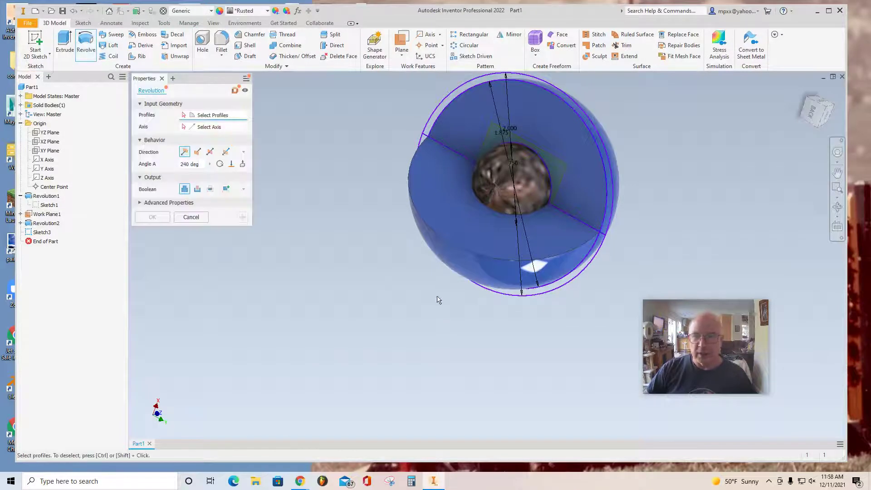
{"action": "left_click", "coordinate": [571, 280]}
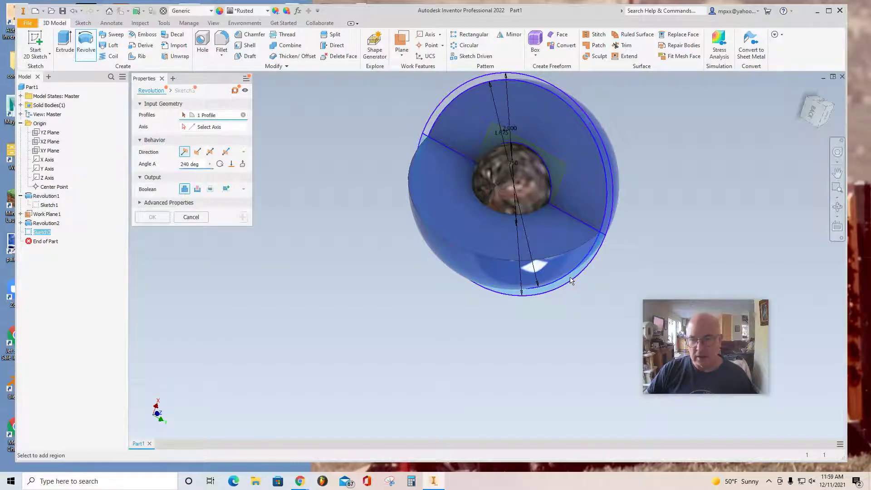
{"action": "left_click", "coordinate": [210, 131]}
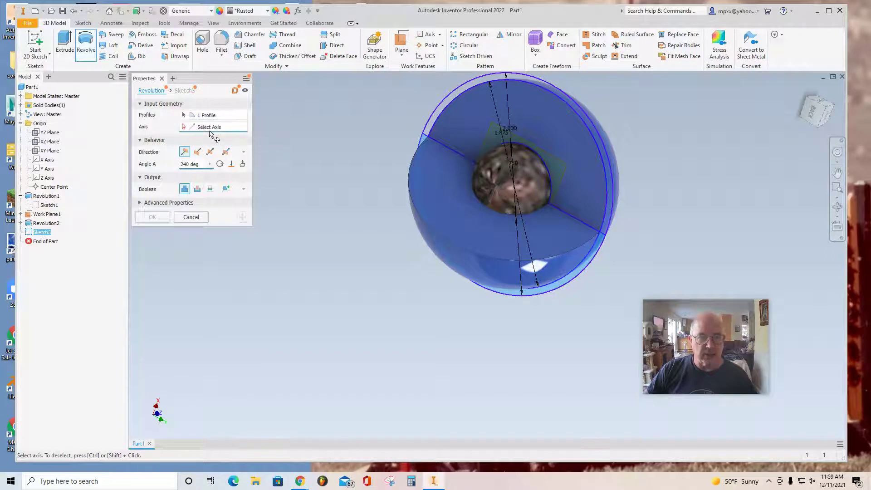
{"action": "left_click", "coordinate": [581, 225]}
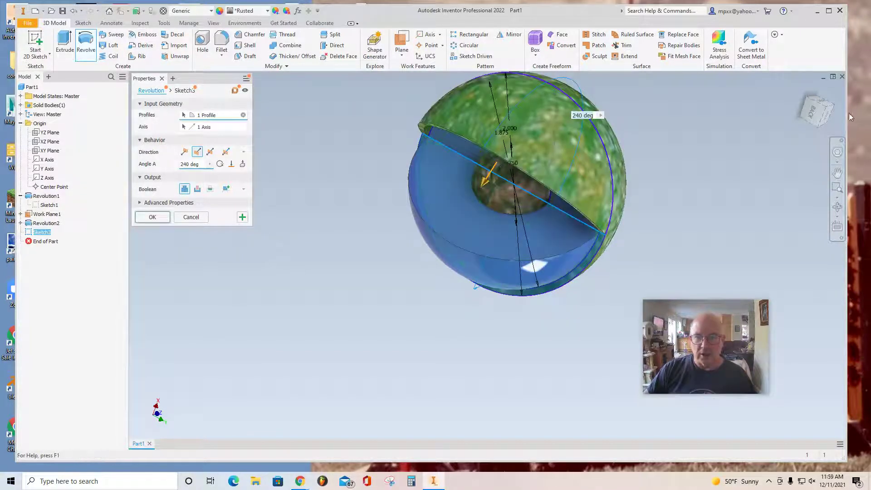
{"action": "left_click", "coordinate": [817, 111]}
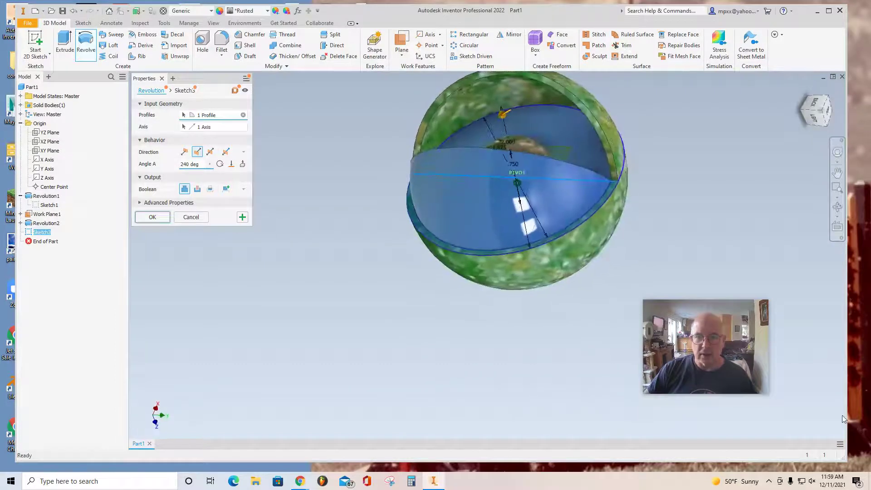
{"action": "left_click", "coordinate": [199, 166]}
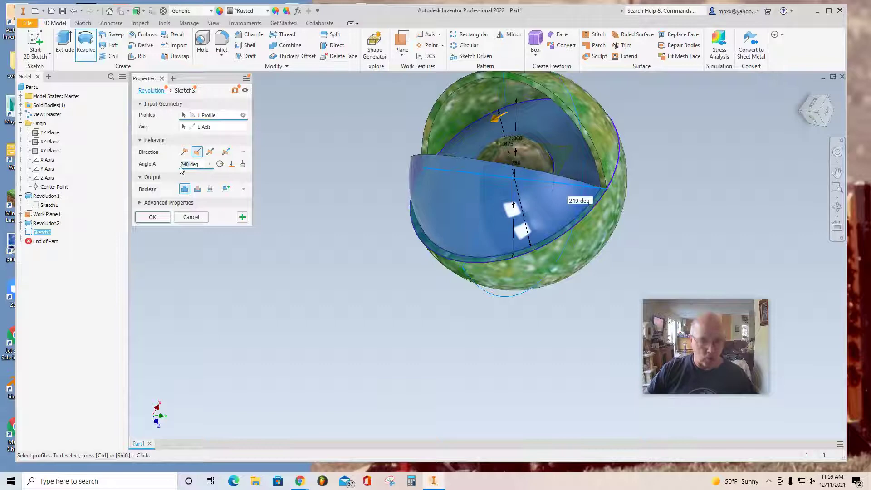
{"action": "type", "text": "20deg"}
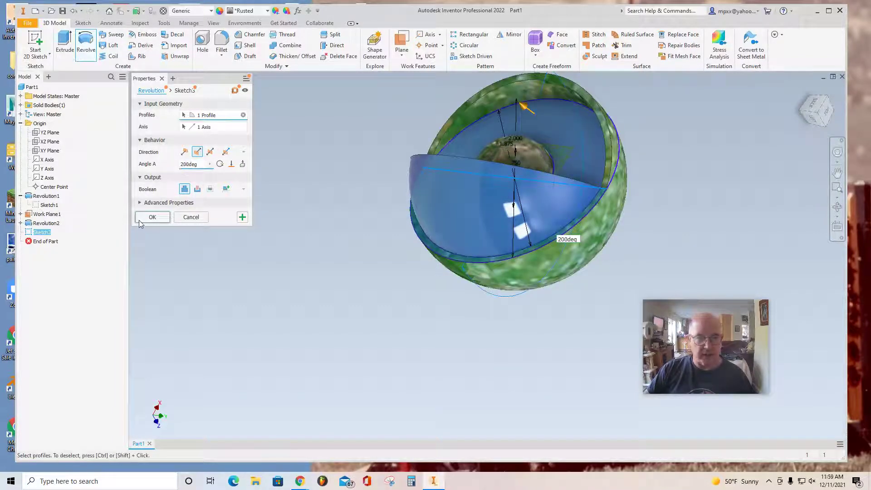
{"action": "left_click", "coordinate": [153, 221]}
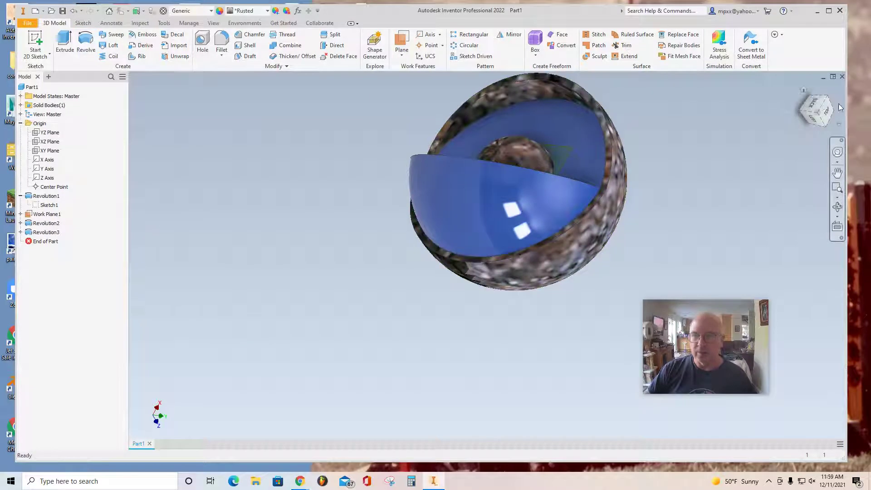
Turn off Work Plane1's visibility and view the clean cutaway of the nucleus
{"action": "middle_click_drag", "start_coordinate": [297, 222], "coordinate": [146, 138], "text": "shift"}
{"action": "middle_click_drag", "start_coordinate": [837, 155], "coordinate": [615, 134], "text": "shift"}
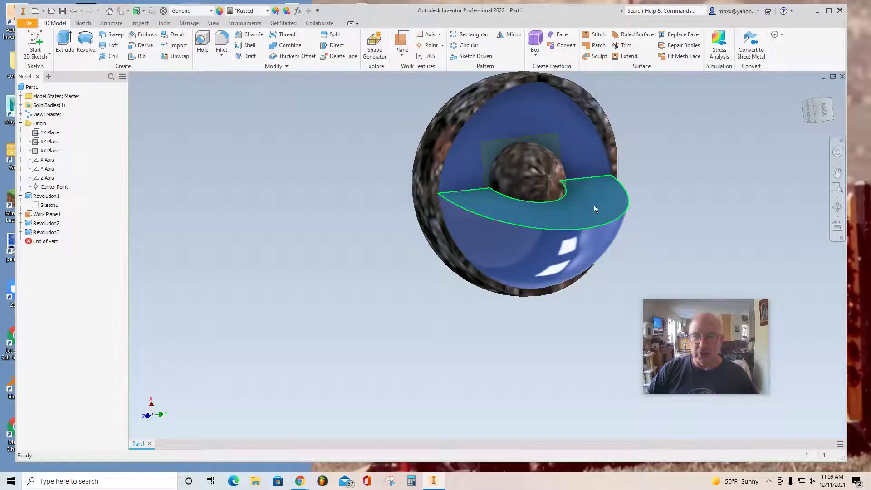
{"action": "right_click", "coordinate": [547, 137]}
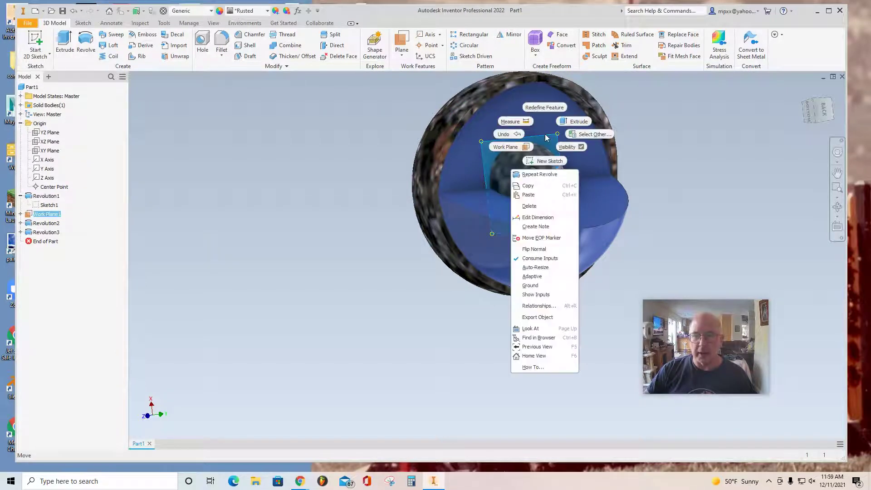
{"action": "left_click", "coordinate": [568, 147]}
{"action": "mouse_move", "coordinate": [807, 112]}
{"action": "left_mouse_down"}
{"action": "mouse_move", "coordinate": [727, 112]}
{"action": "mouse_move", "coordinate": [817, 117]}
{"action": "mouse_move", "coordinate": [815, 109]}
{"action": "mouse_move", "coordinate": [757, 198]}
{"action": "left_mouse_up"}
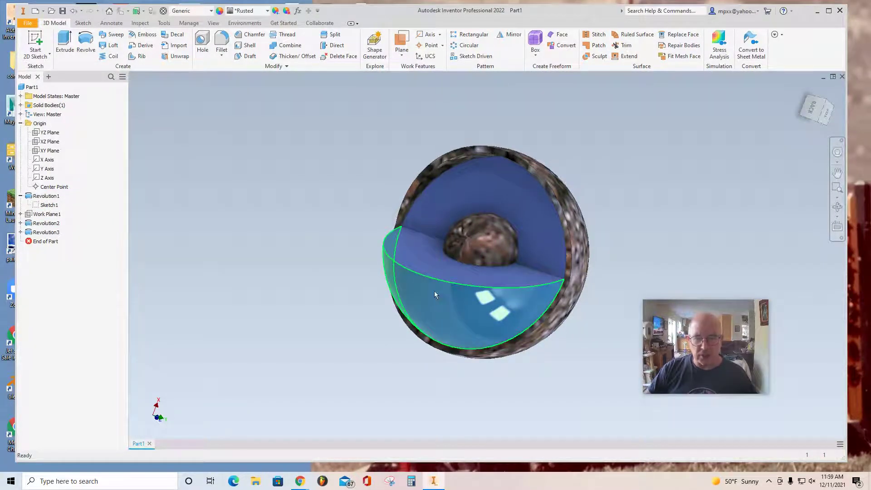
Edit Revolution2's angle to 220° and turn the model to face its back
{"action": "left_click", "coordinate": [20, 223]}
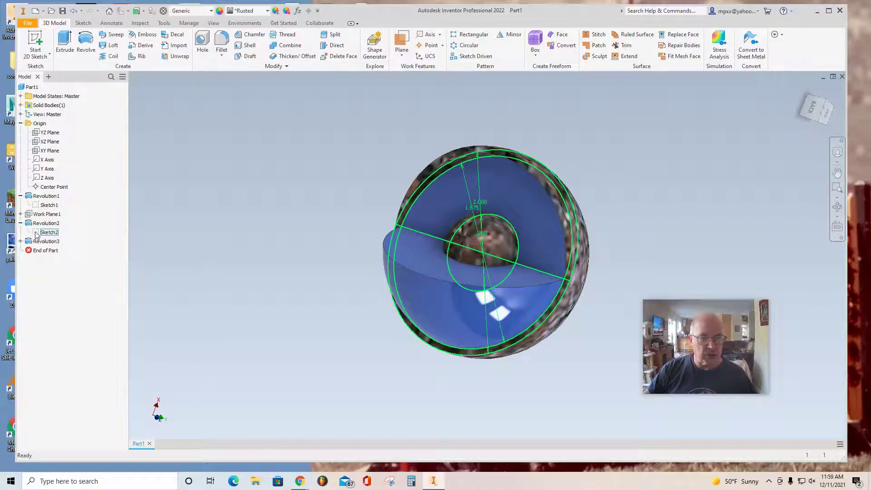
{"action": "double_click", "coordinate": [35, 223]}
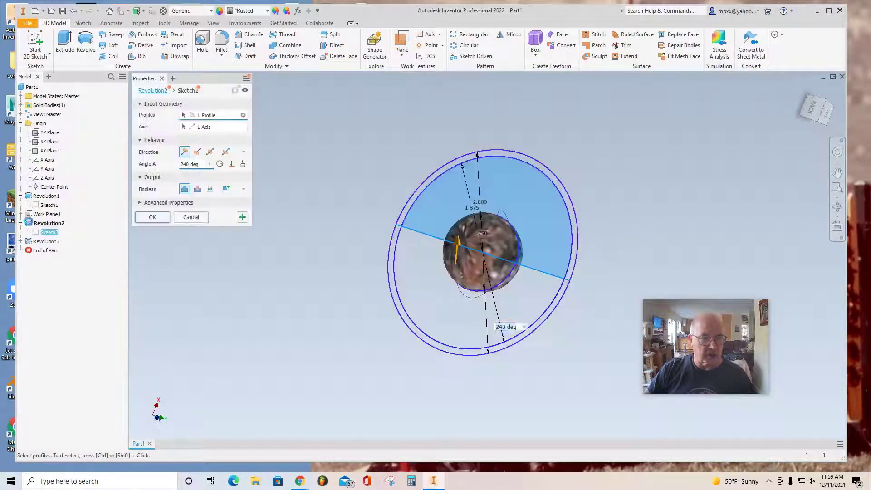
{"action": "left_click", "coordinate": [186, 167]}
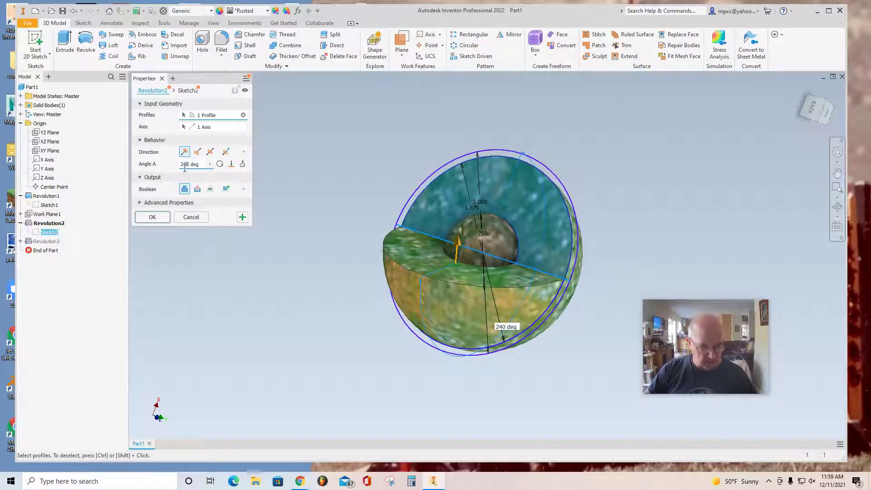
{"action": "type", "text": "22"}
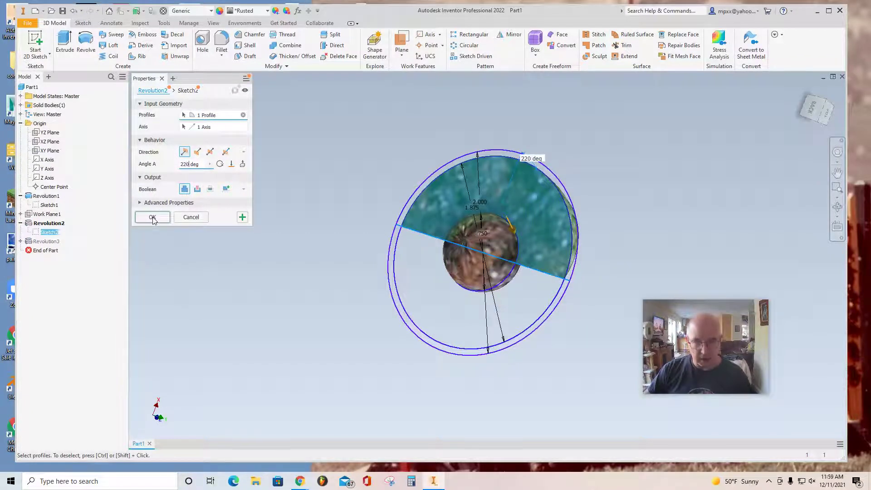
{"action": "left_click", "coordinate": [152, 218]}
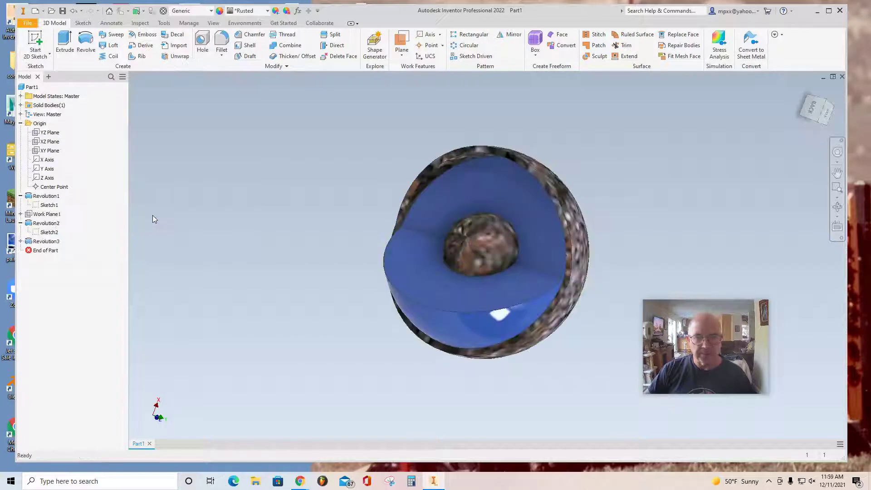
{"action": "left_click", "coordinate": [806, 107]}
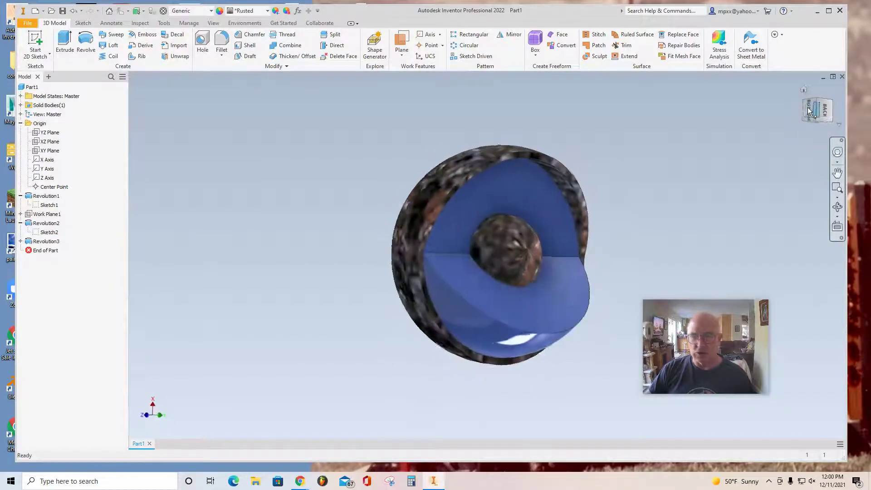
{"action": "left_click", "coordinate": [823, 113]}
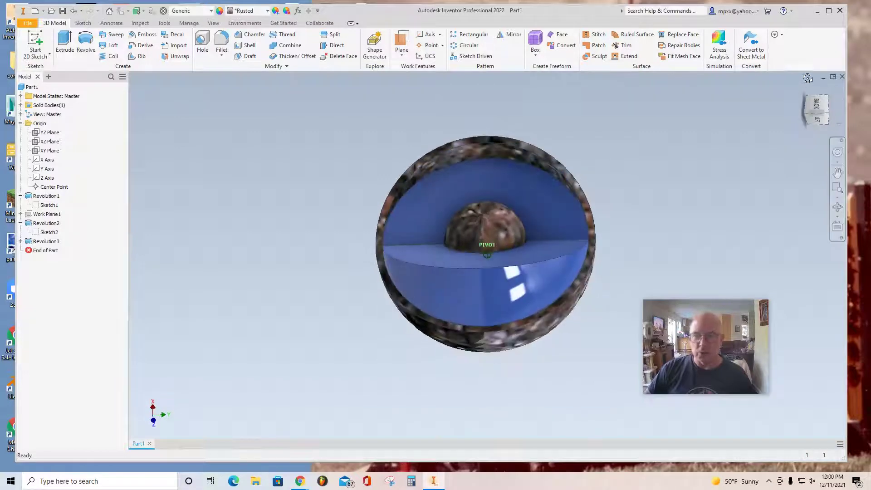
Save the part as Nucleus.ipt in the Plant cell folder
{"action": "left_click", "coordinate": [27, 23]}
{"action": "left_click", "coordinate": [50, 122]}
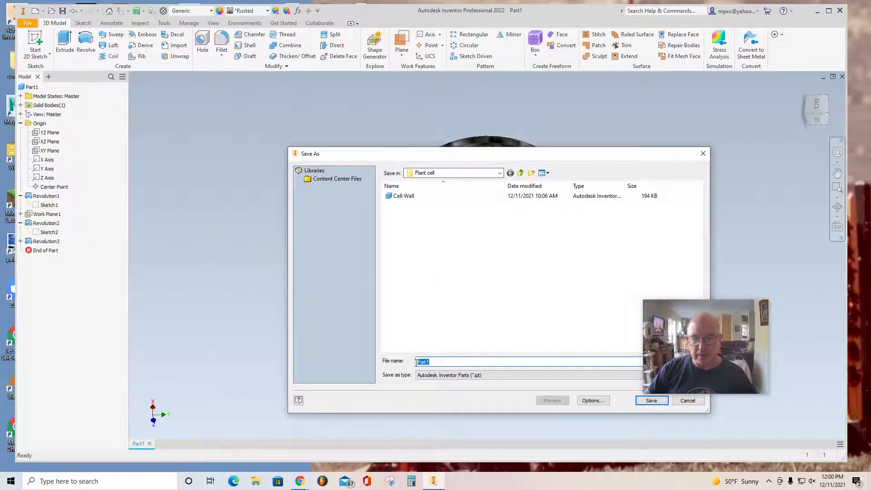
{"action": "type", "text": "Nucle"}
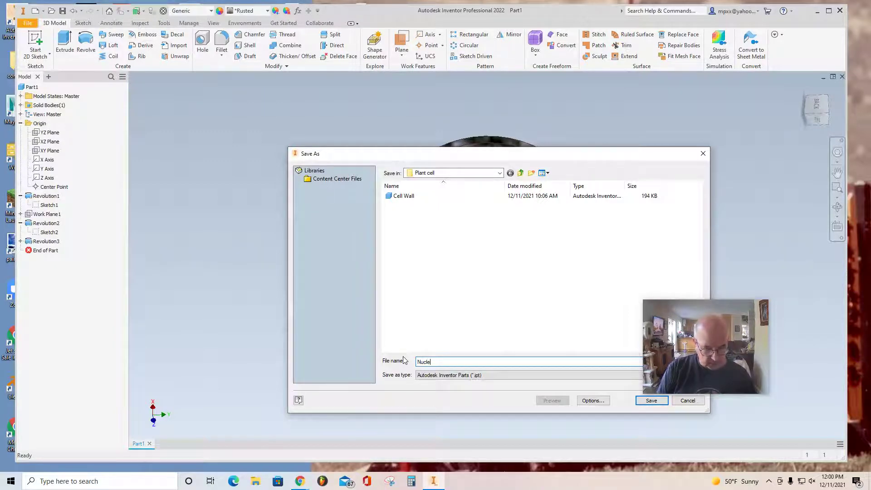
{"action": "type", "text": "us"}
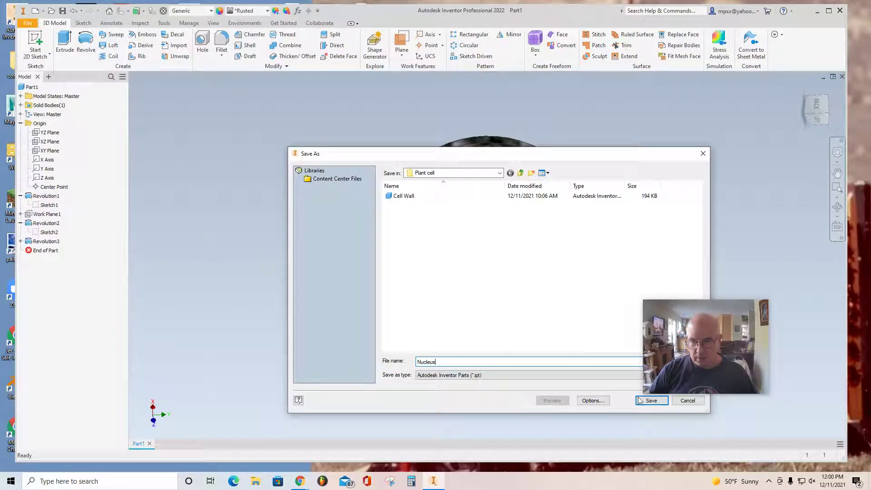
{"action": "left_click", "coordinate": [652, 401]}
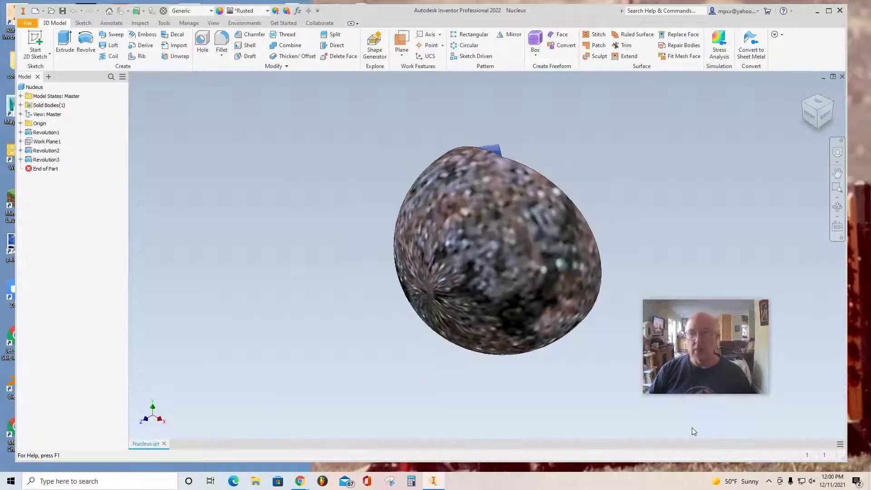
{"action": "mouse_move", "coordinate": [755, 108]}
{"action": "middle_mouse_down", "text": "shift"}
{"action": "mouse_move", "coordinate": [575, 113]}
{"action": "mouse_move", "coordinate": [437, 132]}
{"action": "mouse_move", "coordinate": [369, 101]}
{"action": "mouse_move", "coordinate": [431, 428]}
{"action": "mouse_move", "coordinate": [450, 437]}
{"action": "middle_mouse_up", "text": "shift"}
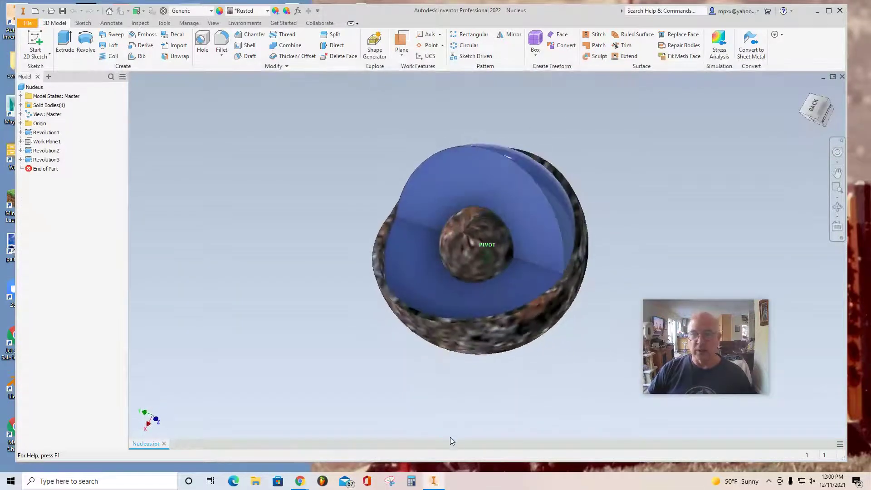